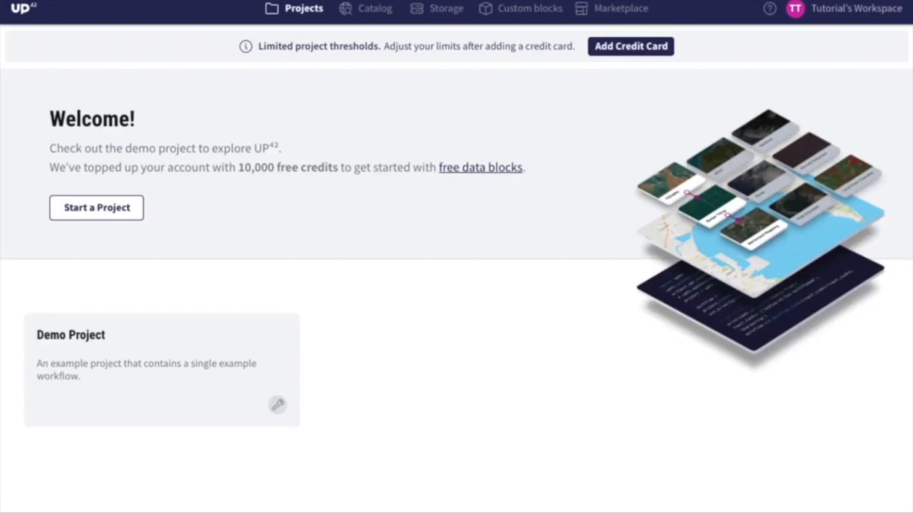
Create a project named "Tutorial" with the description "Example workflows for UI tutorials".
click(83, 211)
text(Tutorial)
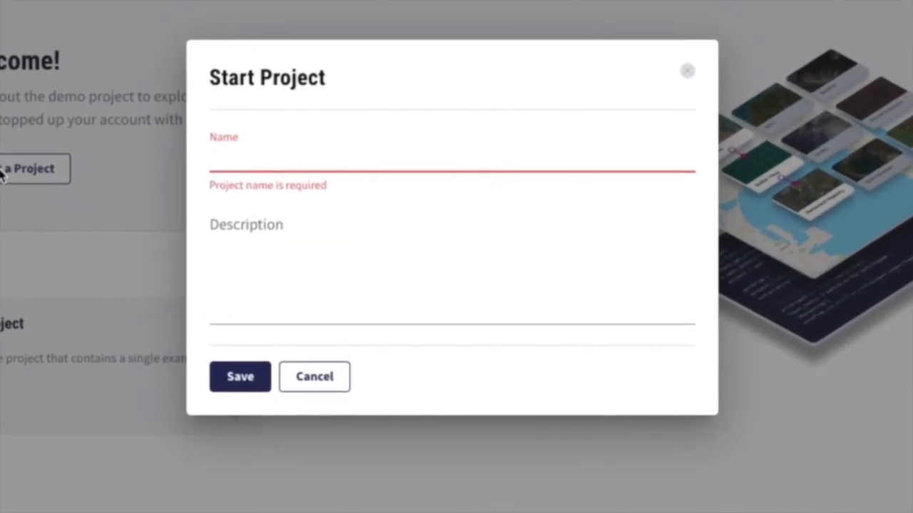
click(214, 222)
text(Example workflows for UI tutorials)
click(239, 377)
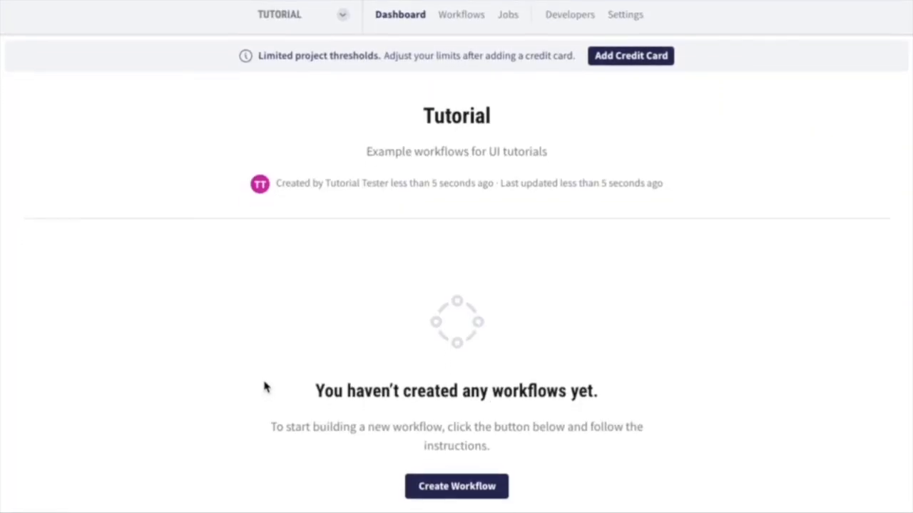
Create a workflow named "Sentinel-2 SAVI" with the description "Leveraging free data and ML with sign-up credits".
scroll(264, 388, down, 1)
click(456, 464)
click(339, 391)
click(343, 392)
click(385, 279)
scroll(649, 427, down, 3)
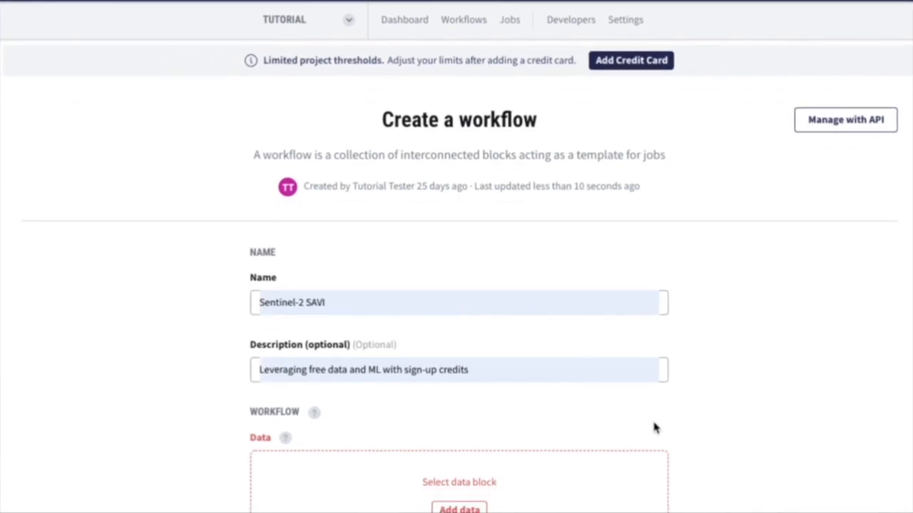
Search the data blocks for "sign-up", review the Sentinel-2 L1C (SAFE) description, and add that block to the workflow.
click(640, 429)
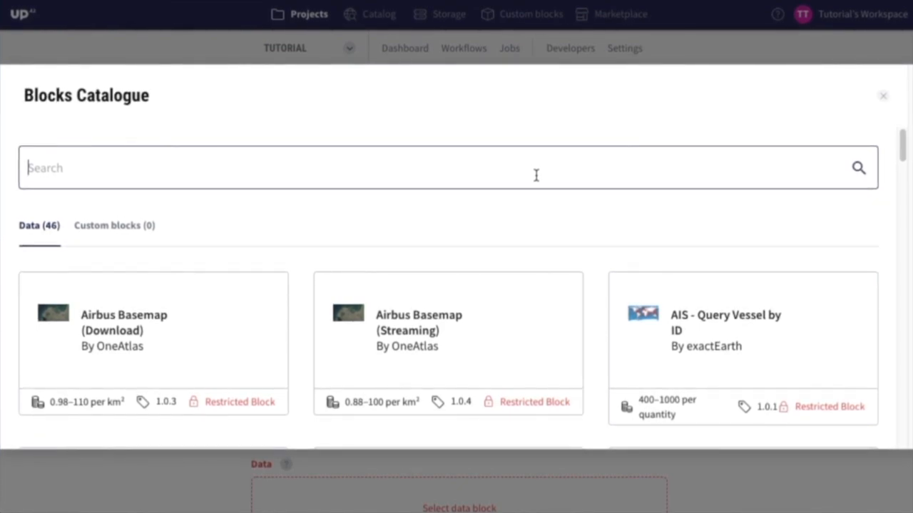
click(536, 175)
text(sign-up)
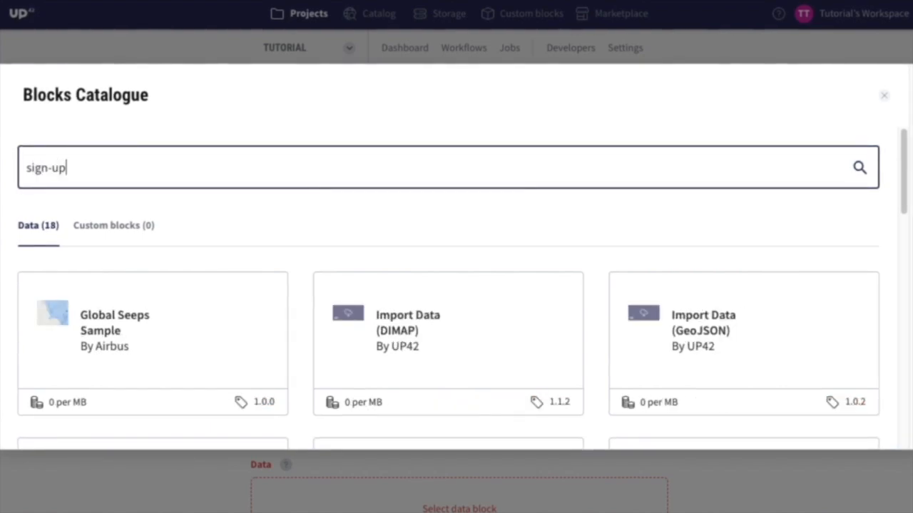
scroll(392, 241, down, 5)
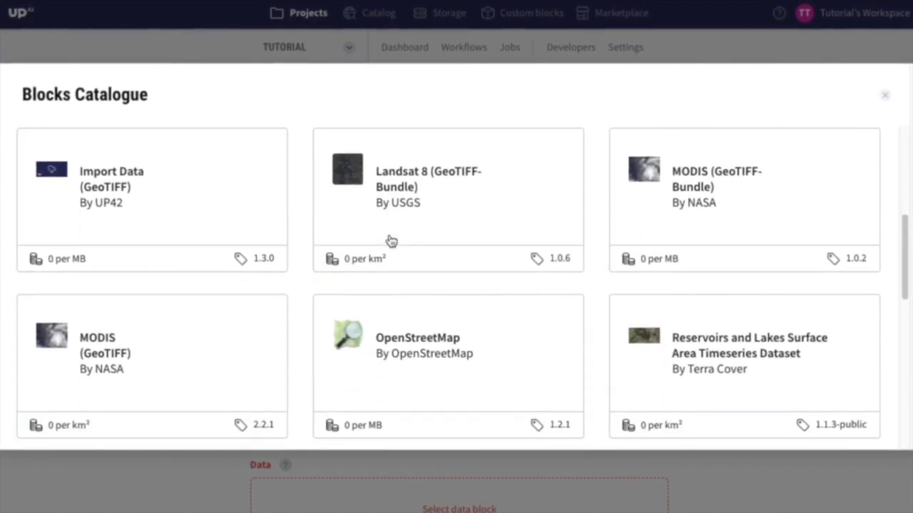
scroll(327, 381, down, 7)
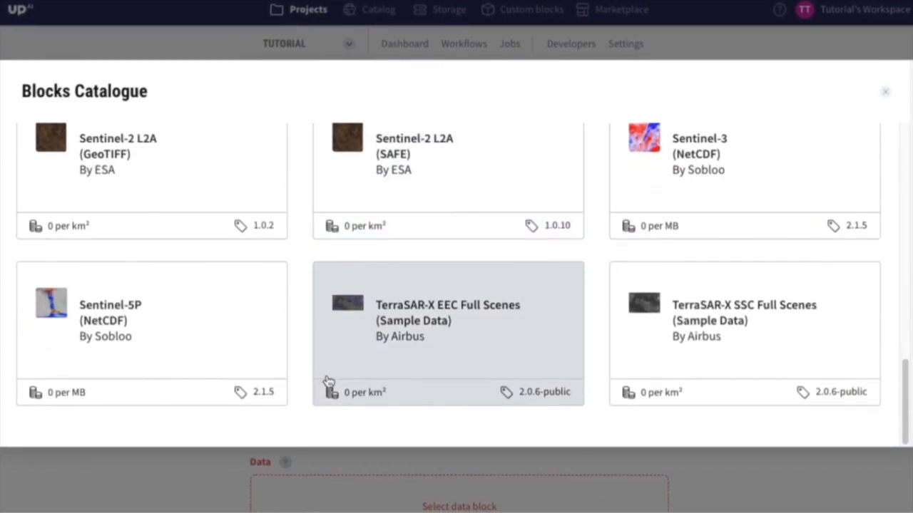
scroll(281, 275, up, 5)
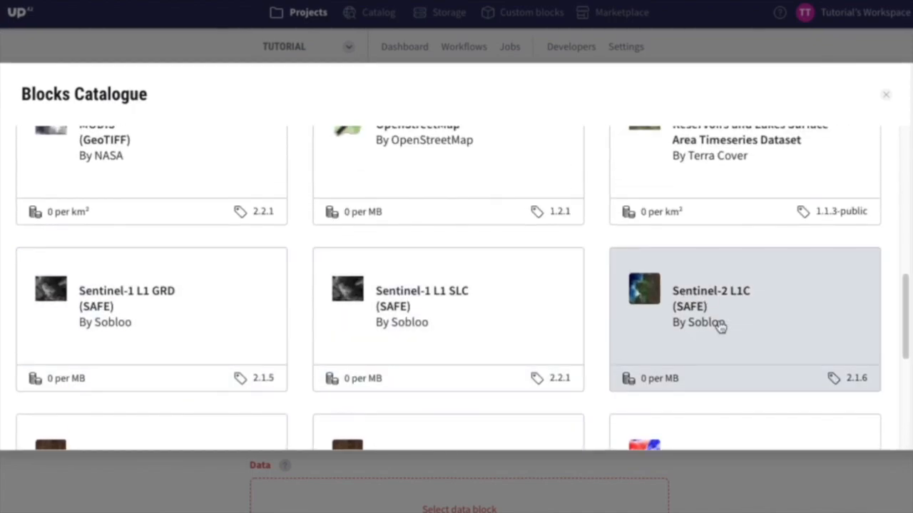
click(726, 327)
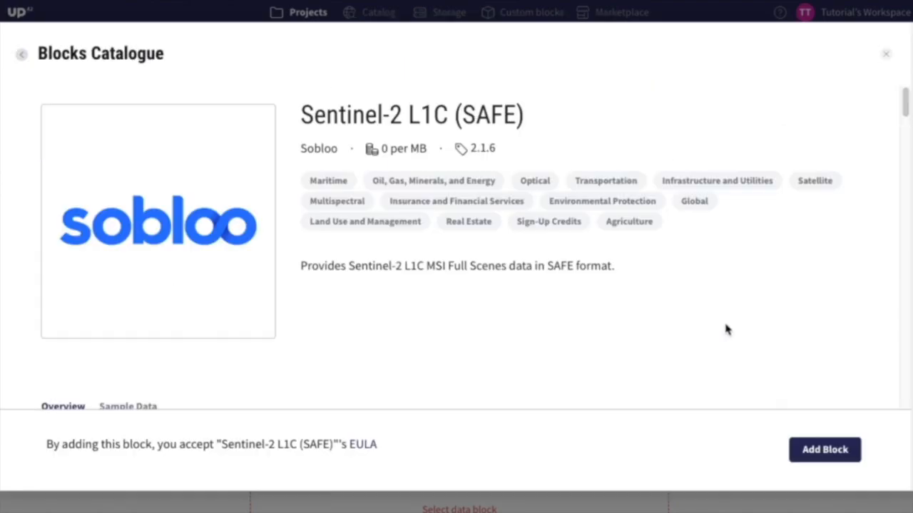
scroll(726, 329, down, 10)
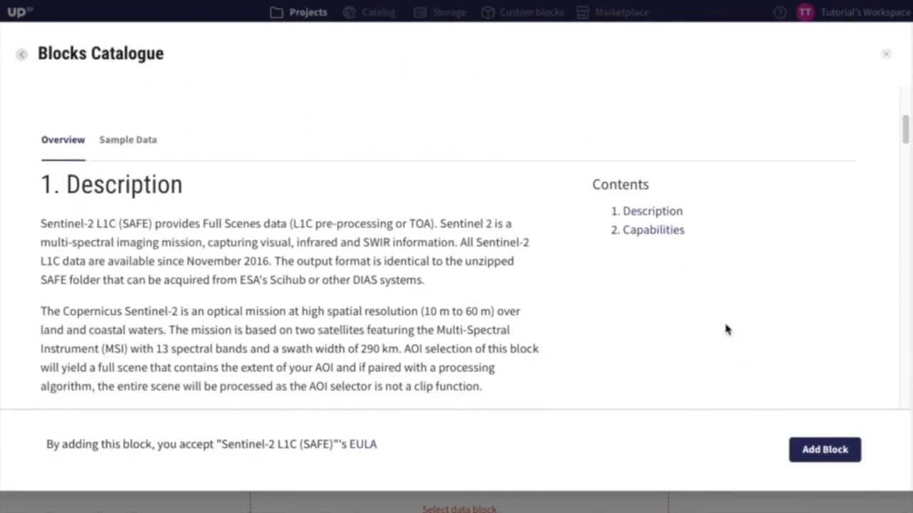
scroll(726, 329, down, 5)
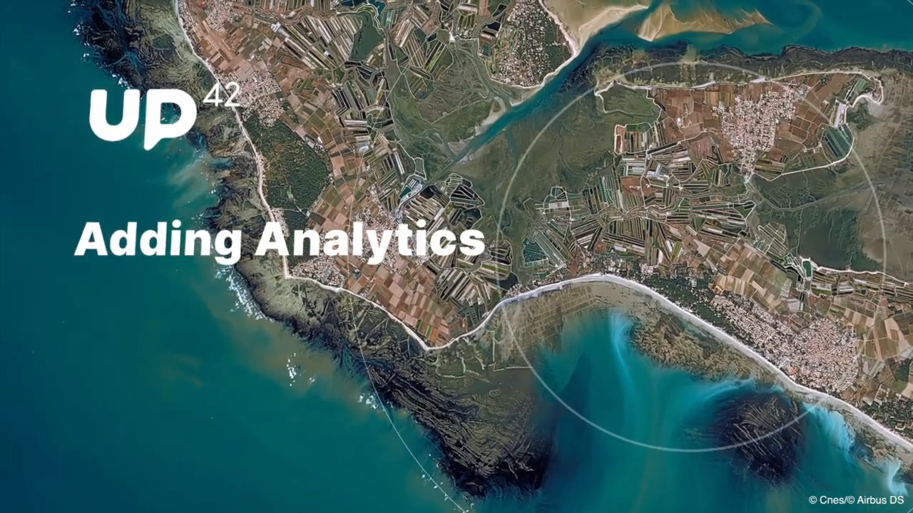
Browse the processing blocks, search for "super", and add the Super-resolution Sentinel-2 block to the workflow.
scroll(678, 418, down, 1)
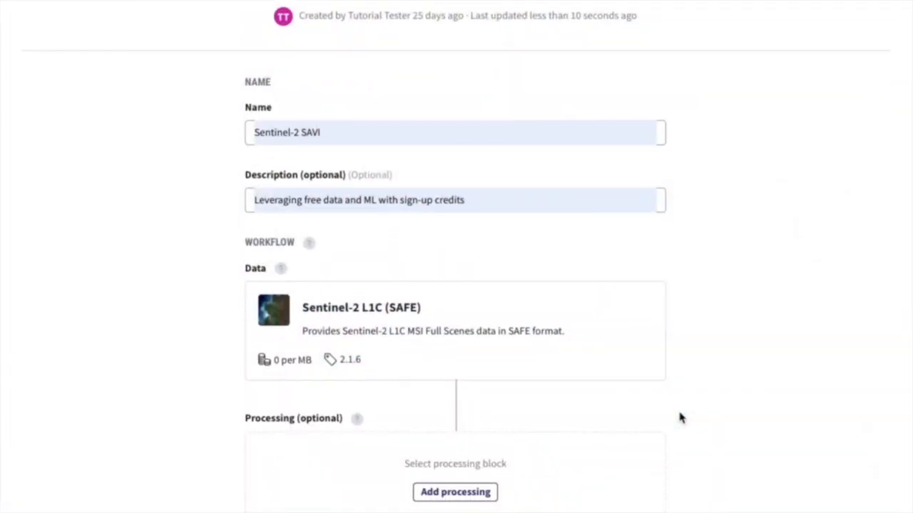
scroll(679, 418, down, 1)
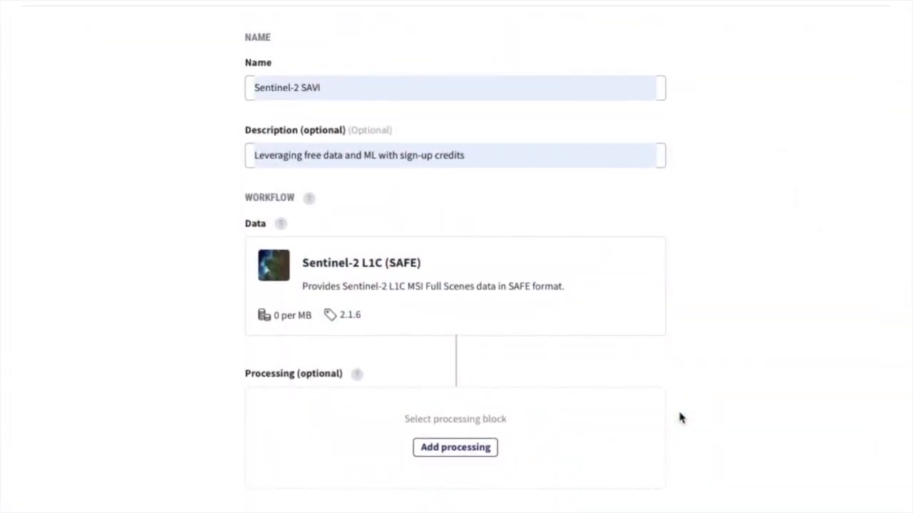
click(456, 448)
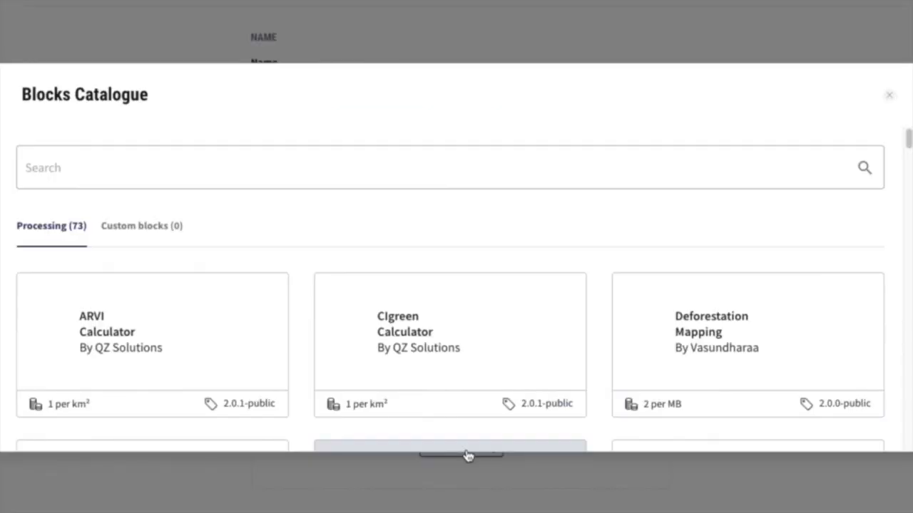
click(489, 163)
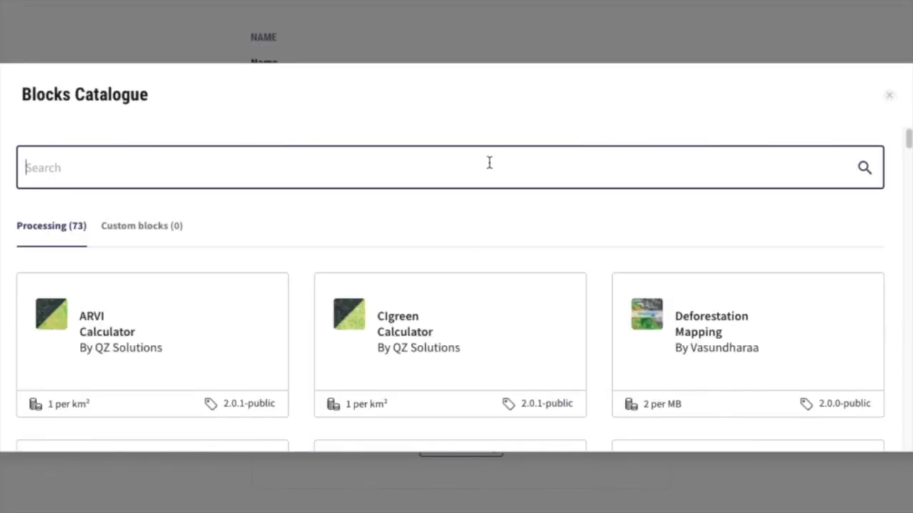
scroll(490, 165, down, 15)
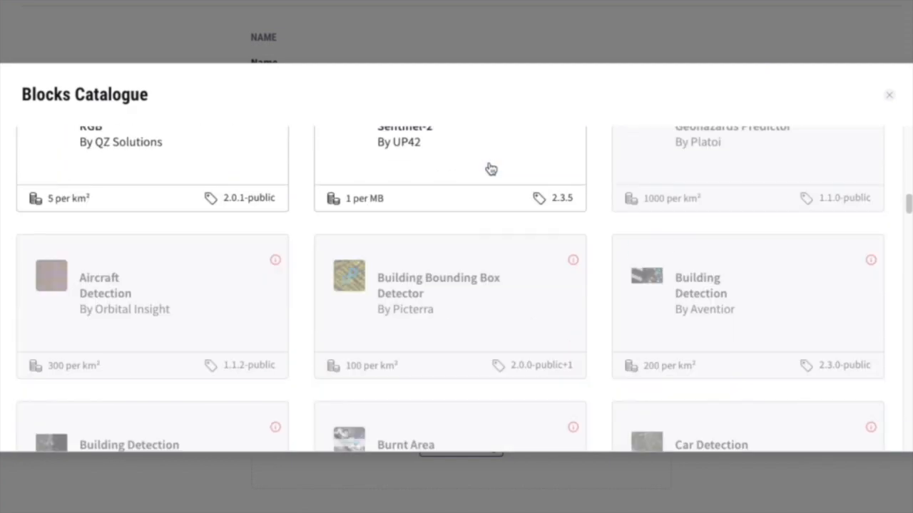
scroll(491, 168, down, 1)
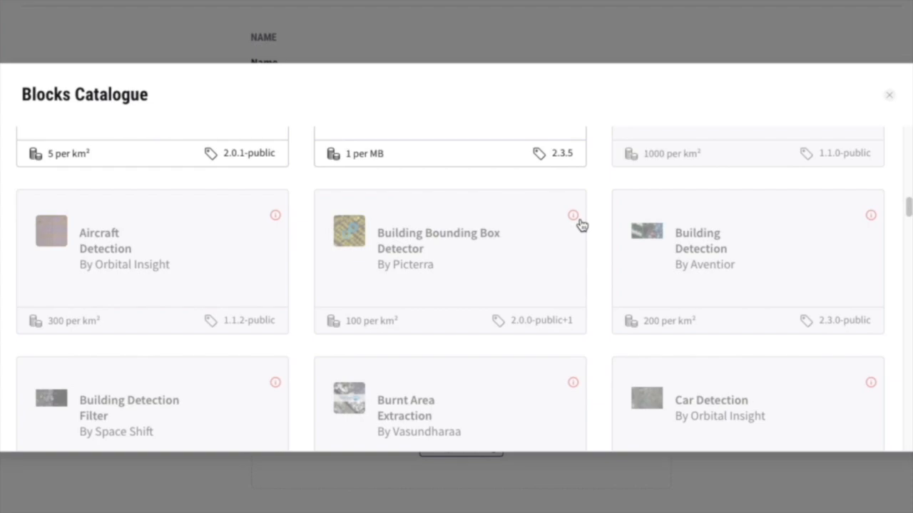
scroll(578, 224, up, 16)
text(super)
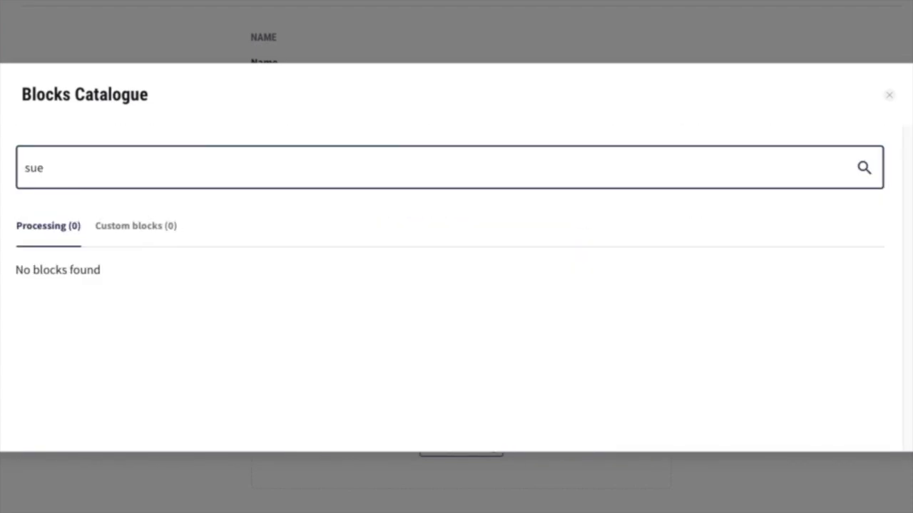
click(256, 350)
scroll(448, 320, down, 4)
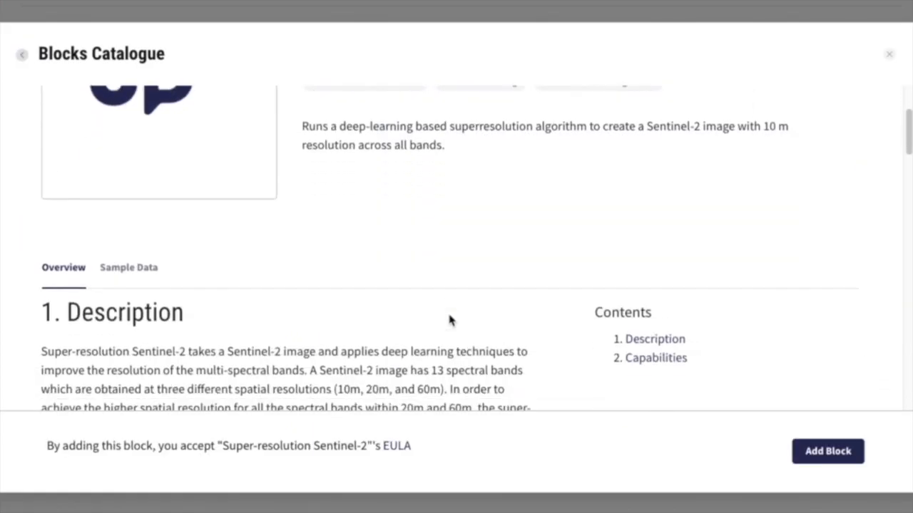
click(821, 451)
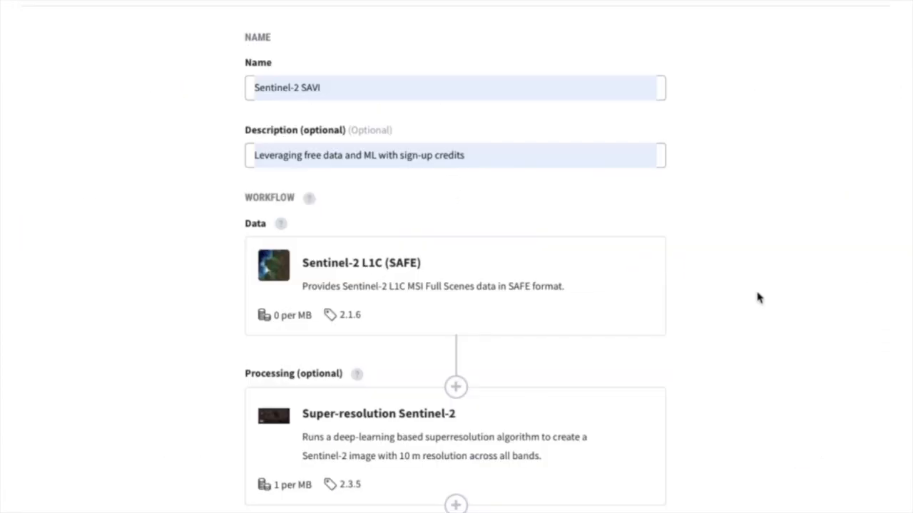
Add the Soil Adjusted Vegetation Index block, found by searching "savi", after the Super-resolution block and update the workflow.
scroll(577, 414, down, 3)
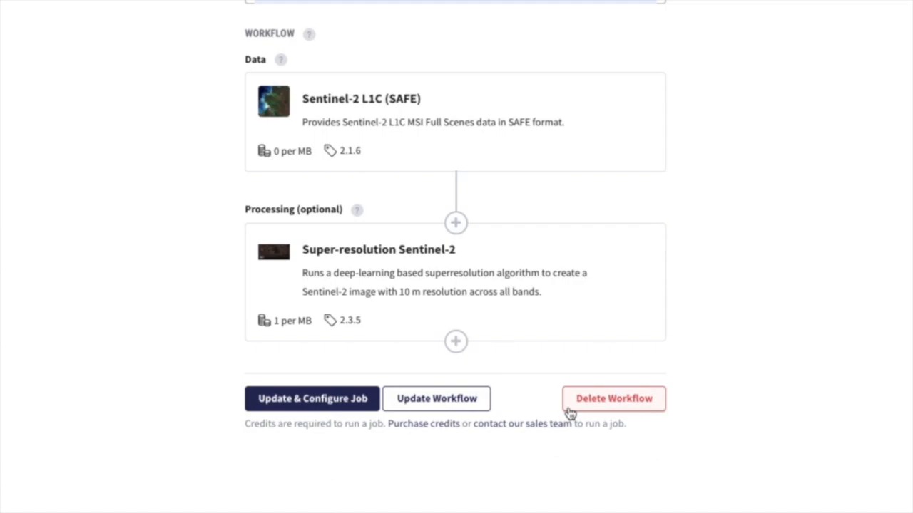
click(457, 343)
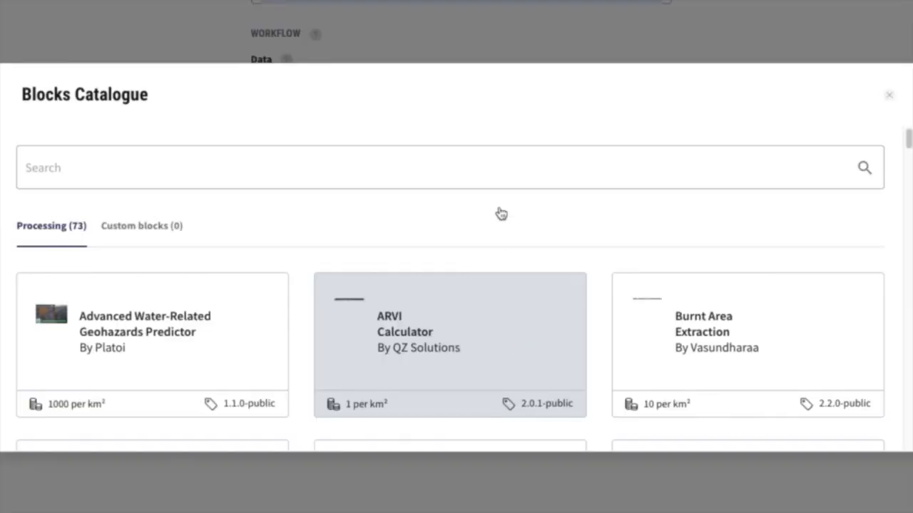
click(508, 163)
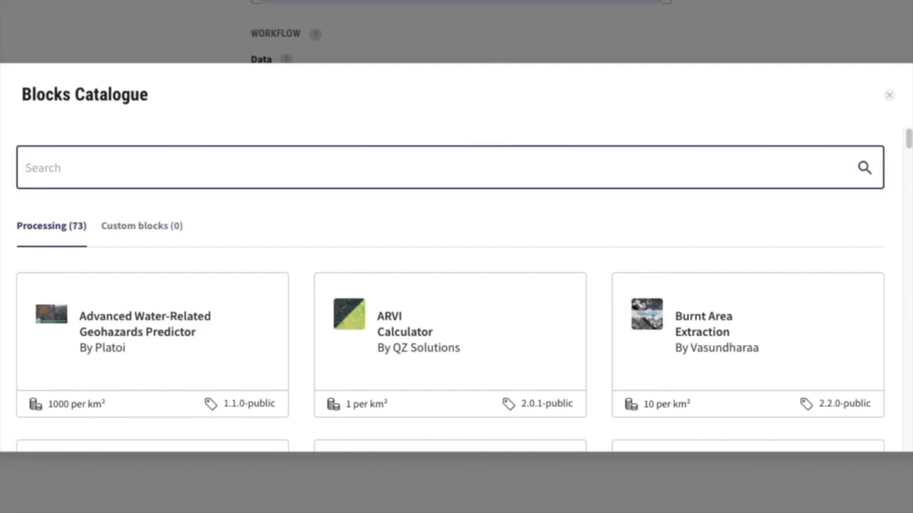
text(savi)
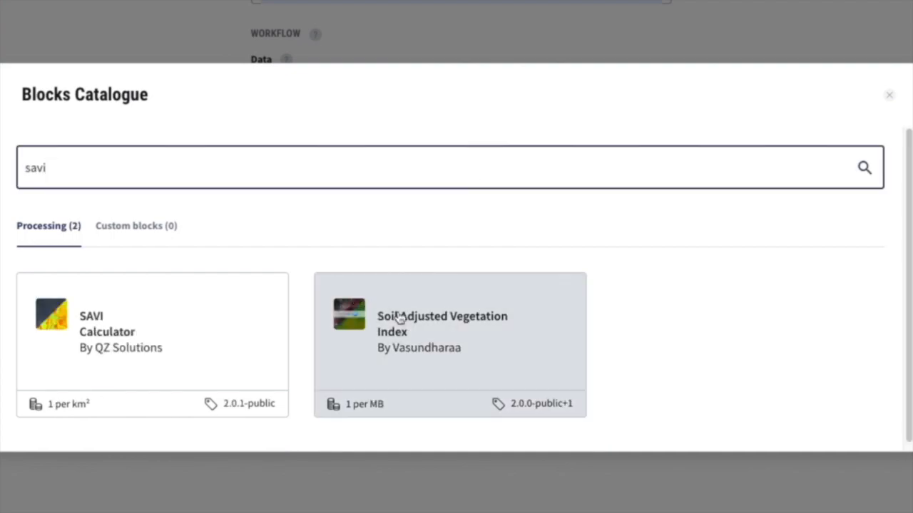
click(426, 361)
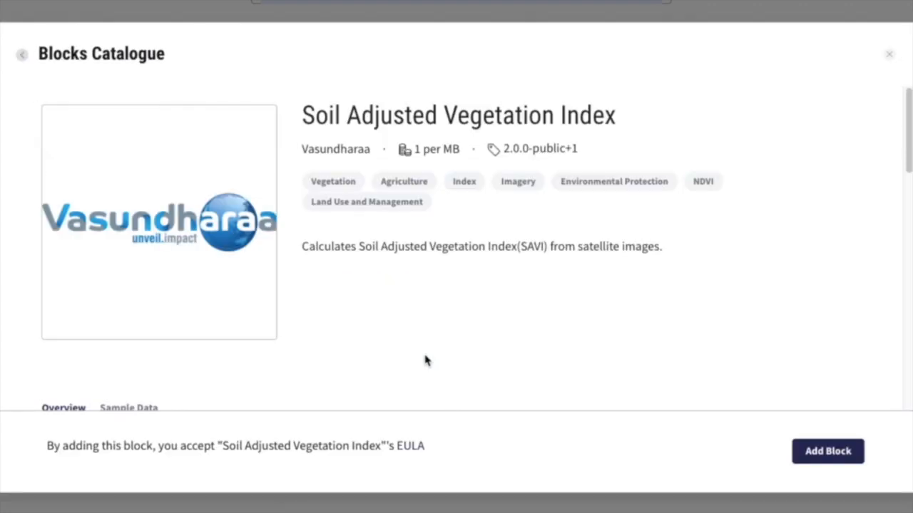
scroll(426, 360, down, 2)
scroll(425, 360, down, 5)
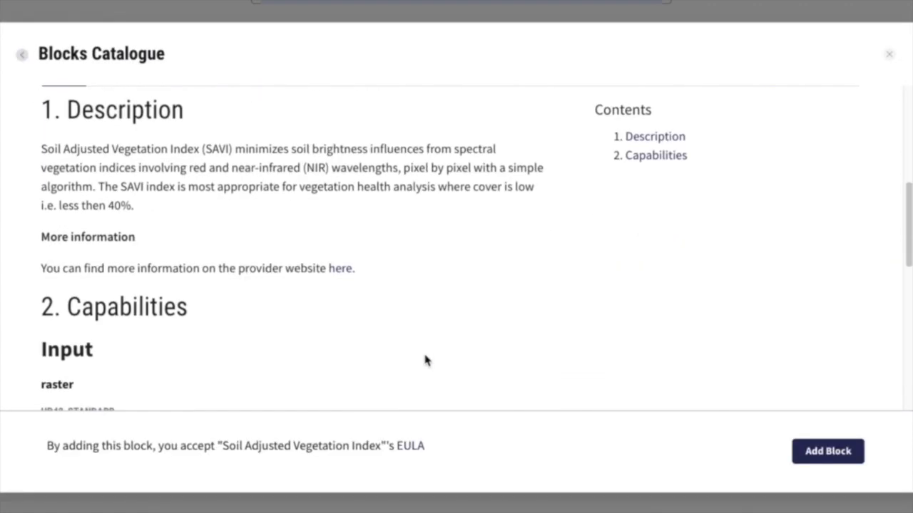
scroll(426, 360, up, 7)
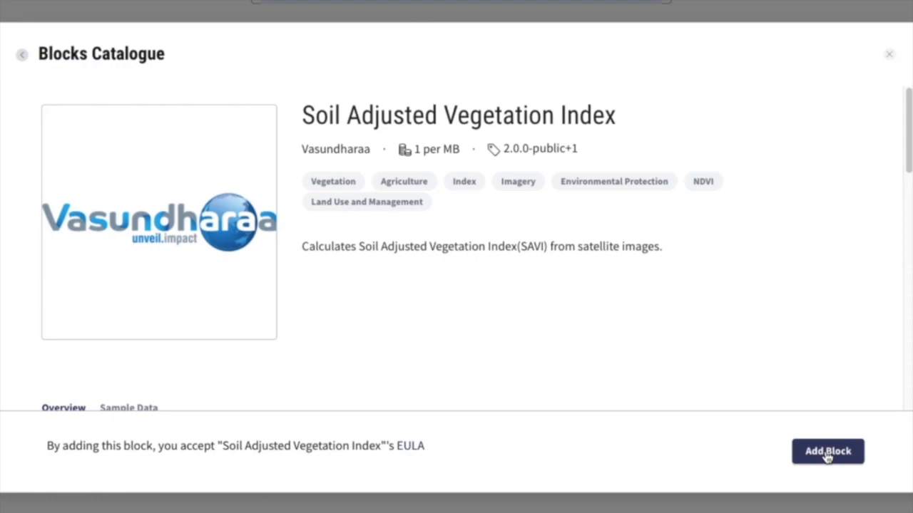
click(828, 451)
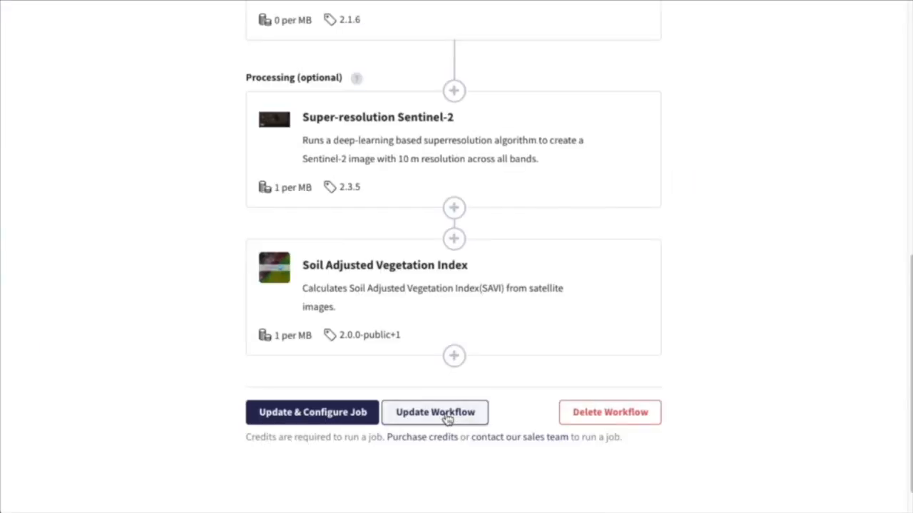
click(447, 414)
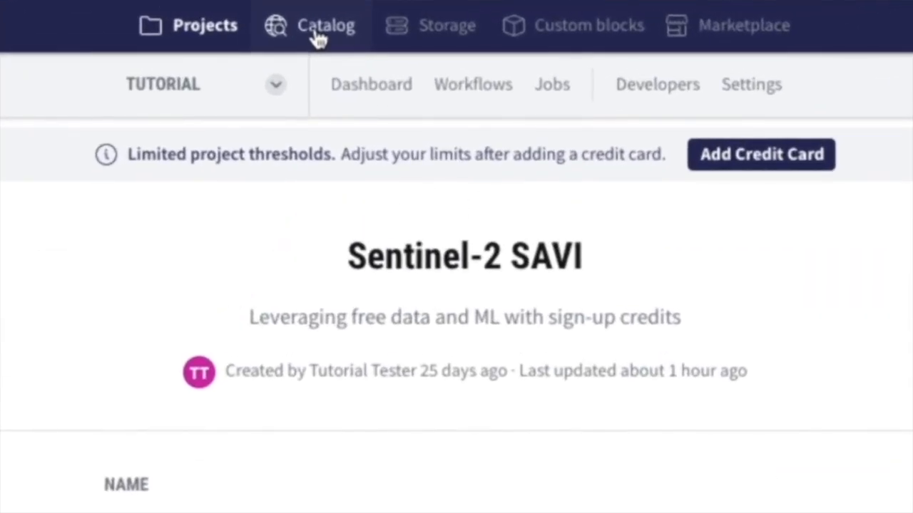
Open the imagery catalog and set the search location to Ho Chi Minh City, Ho Chi Minh City.
click(317, 32)
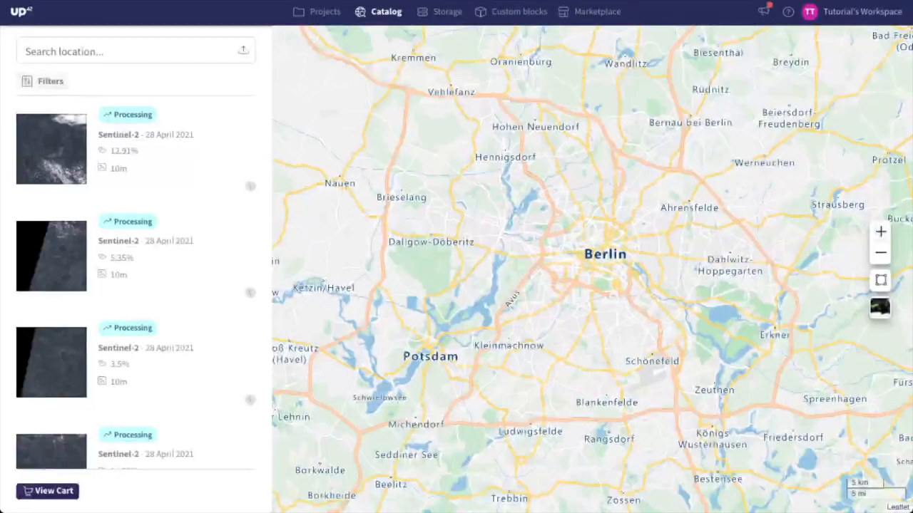
text(Ho Chi Minh Ci)
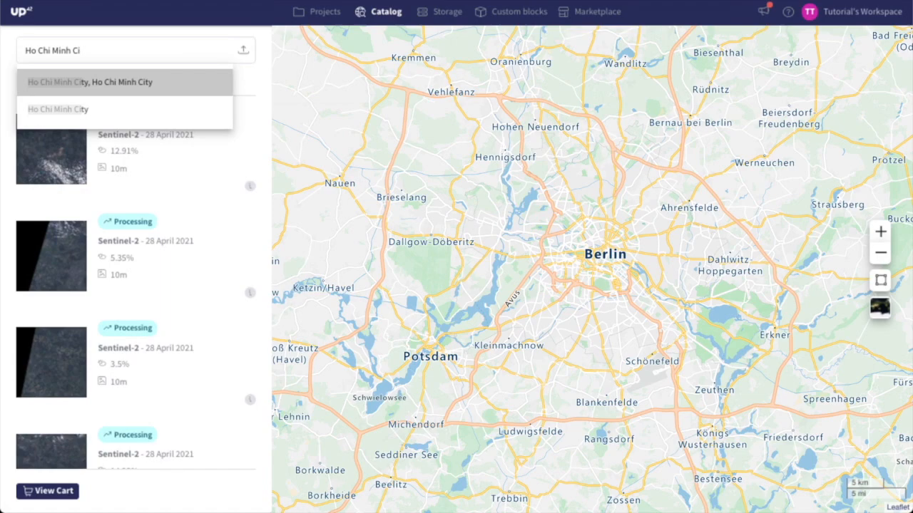
key(Return)
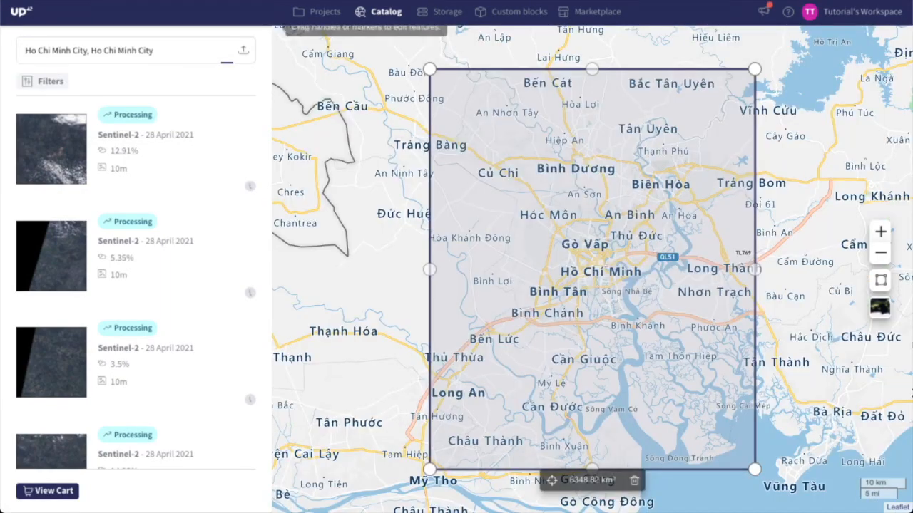
Open the catalog filters and set the start date to 2020-04-01.
click(43, 81)
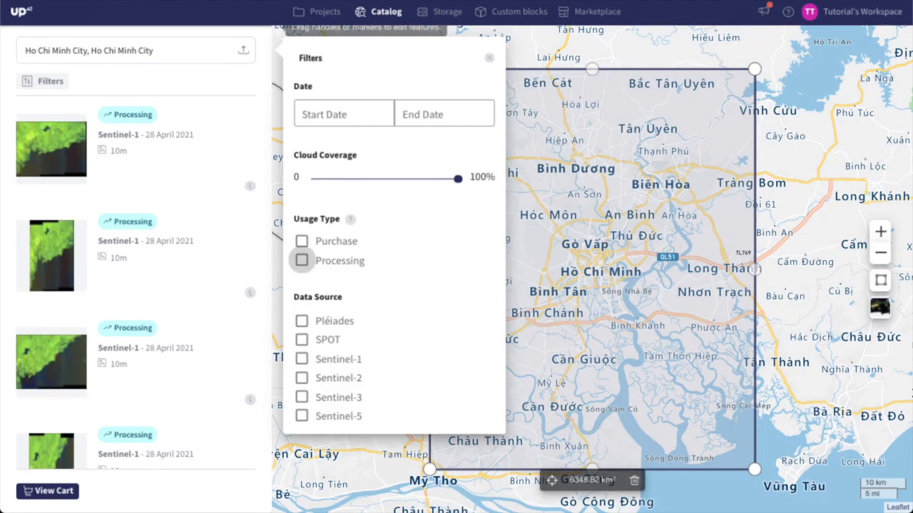
click(331, 114)
click(317, 143)
click(317, 142)
click(317, 142)
click(317, 142)
click(317, 143)
click(317, 143)
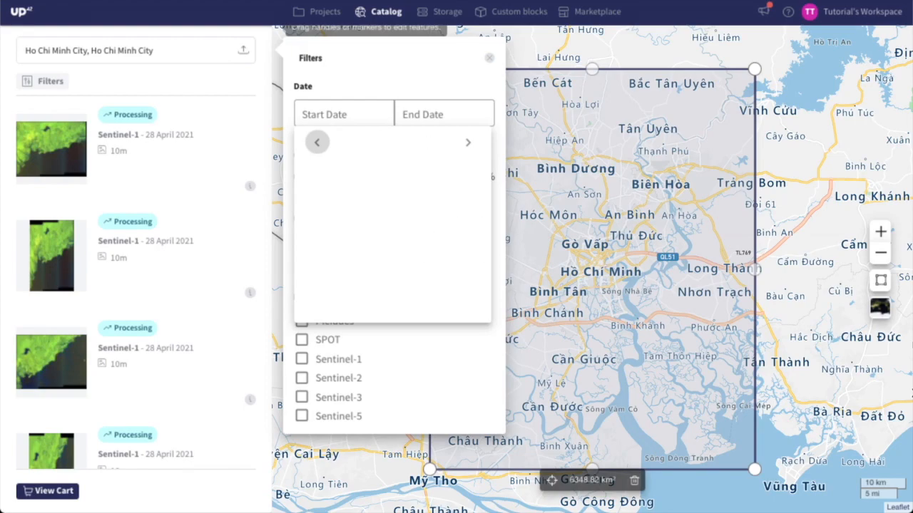
click(317, 143)
click(390, 190)
Set the end date of the catalog's date filter to 2020-12-31.
click(418, 143)
click(418, 142)
click(418, 143)
click(418, 143)
click(517, 279)
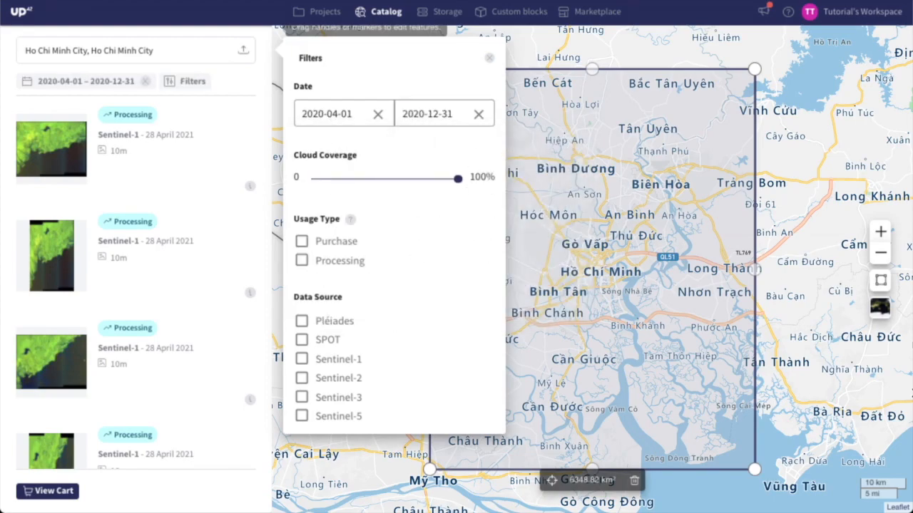
Limit the catalog results to Sentinel-2 images with at most 9% cloud coverage and close the filters.
drag(457, 178, 323, 178)
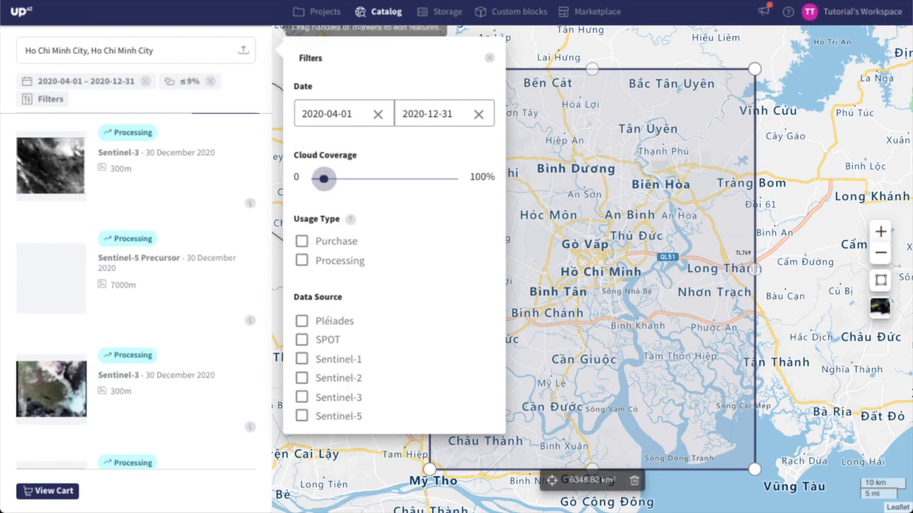
click(301, 378)
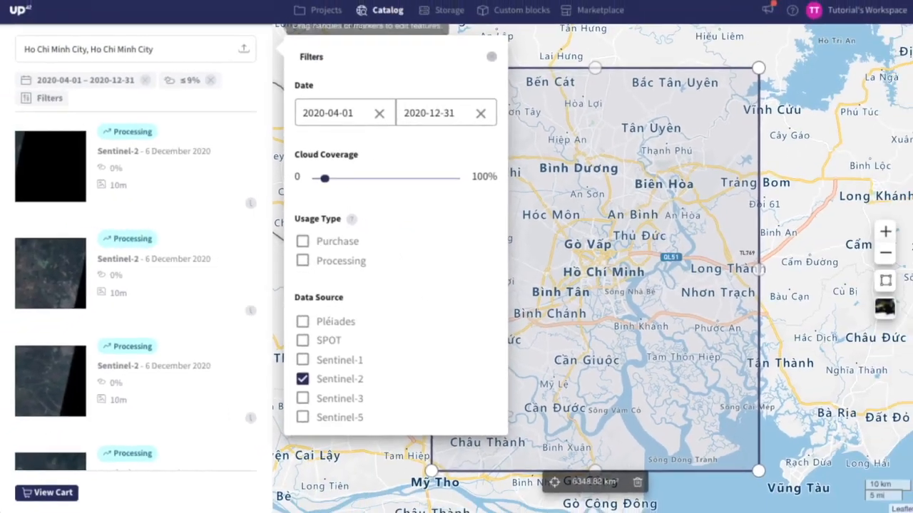
click(491, 57)
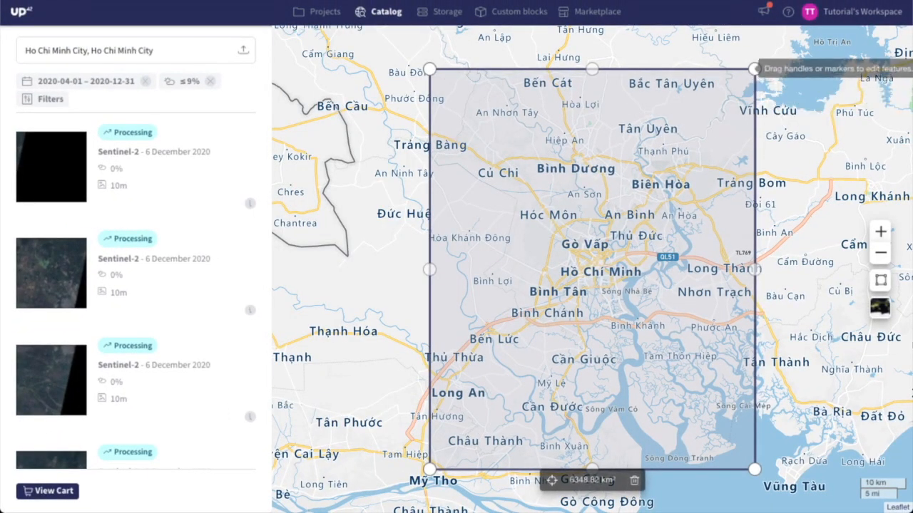
Shrink the area of interest to a near-rectangular polygon of about 140 km² over central Ho Chi Minh City.
drag(755, 69, 619, 260)
drag(430, 469, 558, 311)
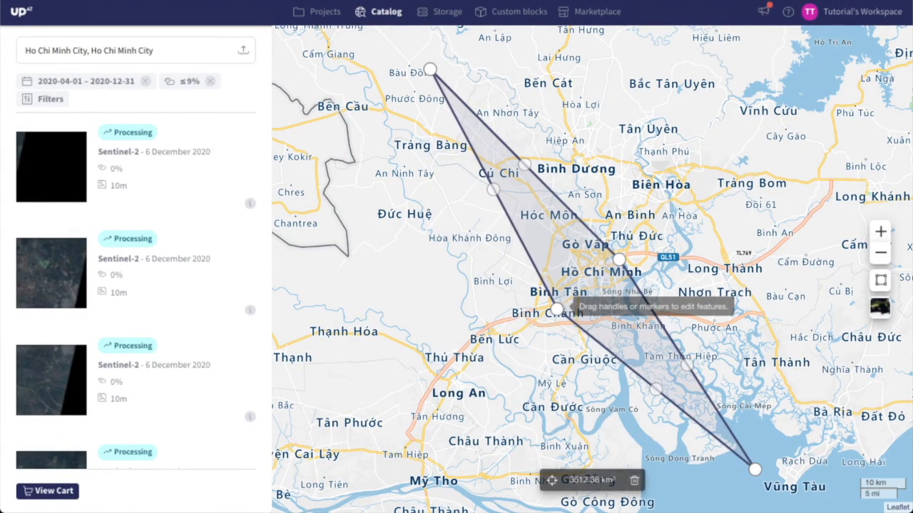
drag(430, 70, 567, 265)
scroll(567, 275, up, 2)
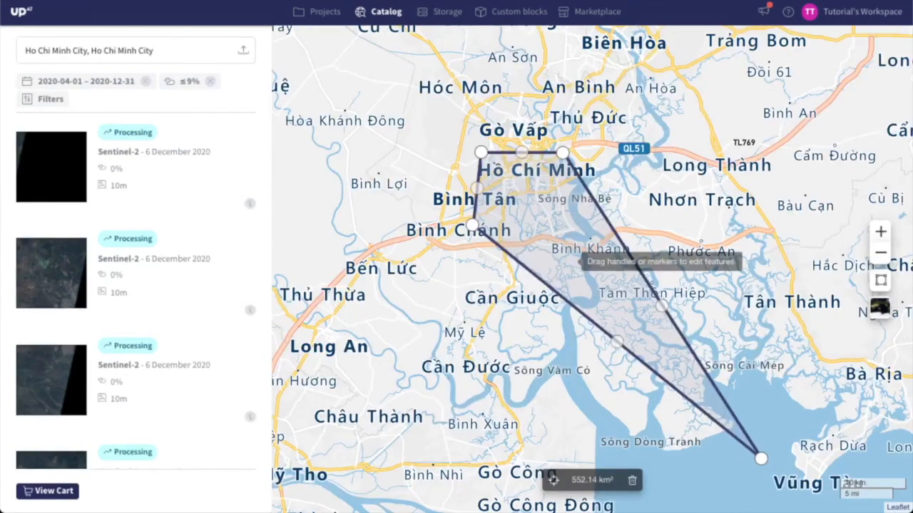
drag(782, 393, 524, 123)
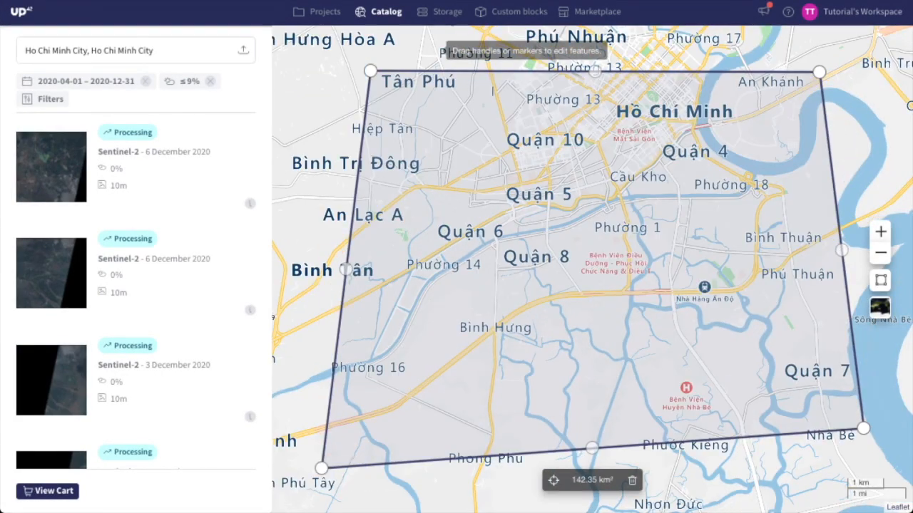
drag(819, 72, 851, 52)
drag(371, 81, 356, 69)
drag(323, 478, 333, 465)
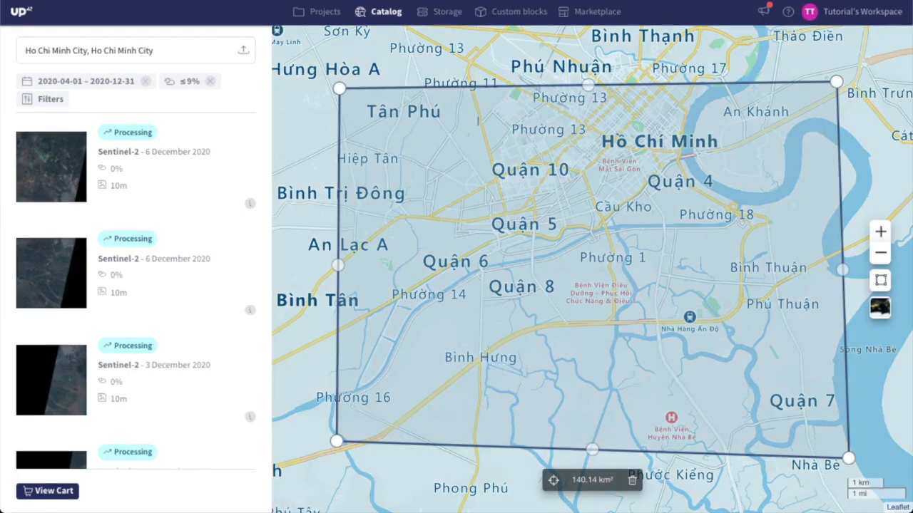
Add the Sentinel-2 image of 3 December 2020 to the cart and expand its full image information.
mouse_move(142, 271)
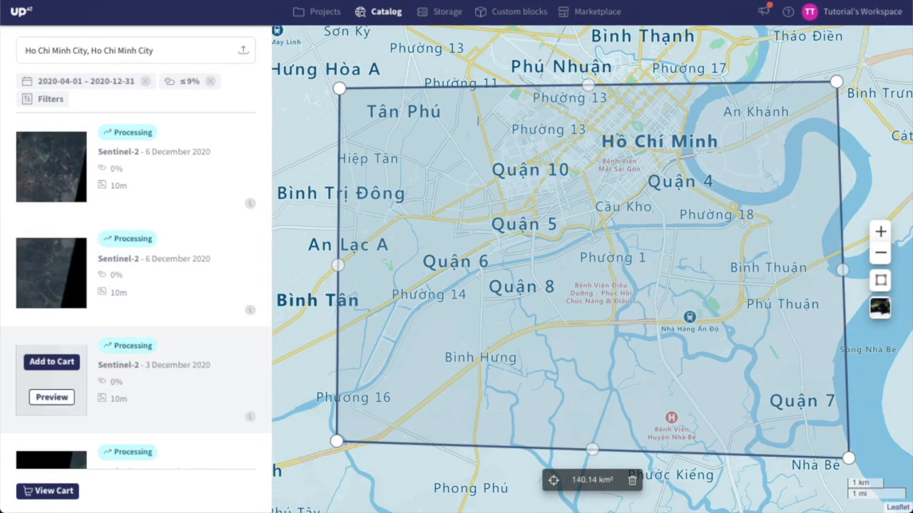
click(51, 362)
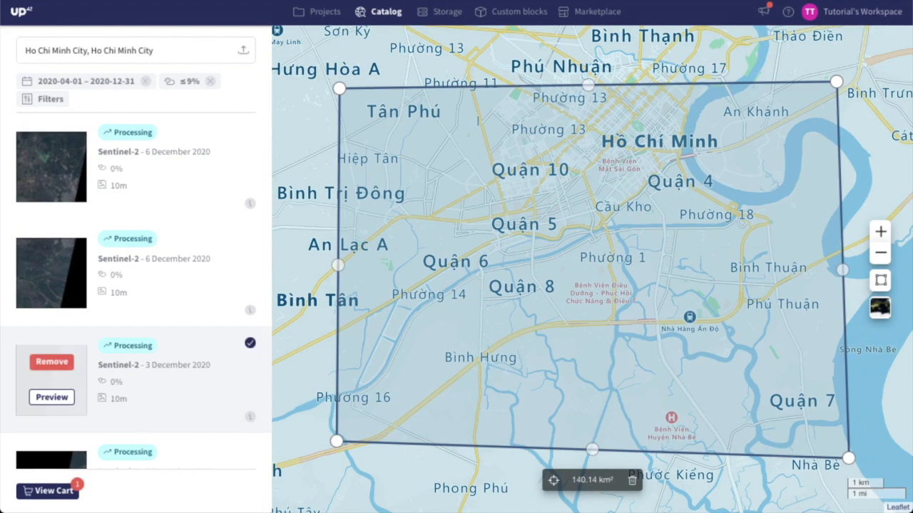
click(250, 416)
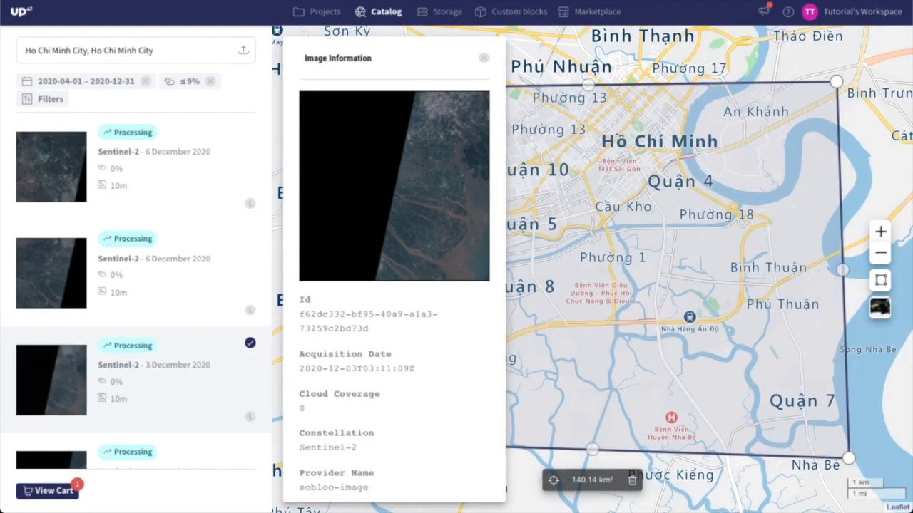
scroll(394, 291, down, 1)
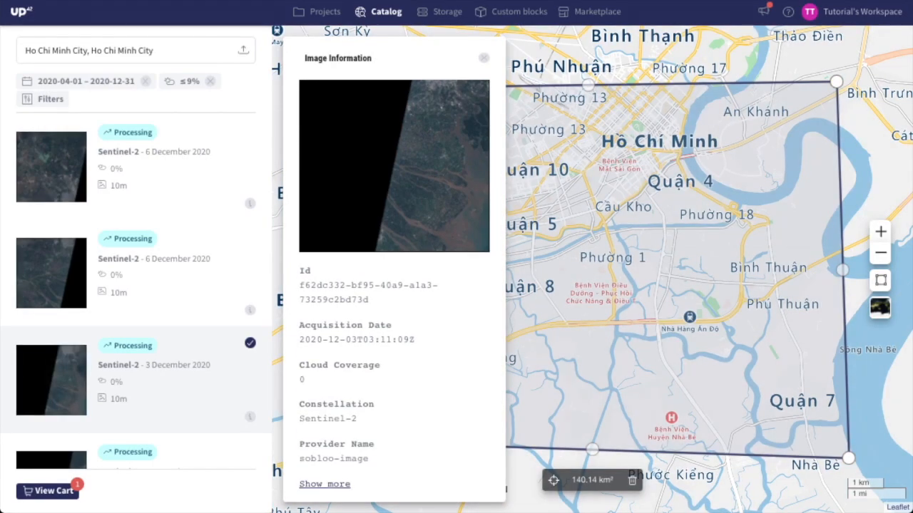
click(325, 484)
Read through the image's metadata and highlight the mission name in its provider properties.
scroll(401, 290, down, 5)
scroll(395, 290, down, 3)
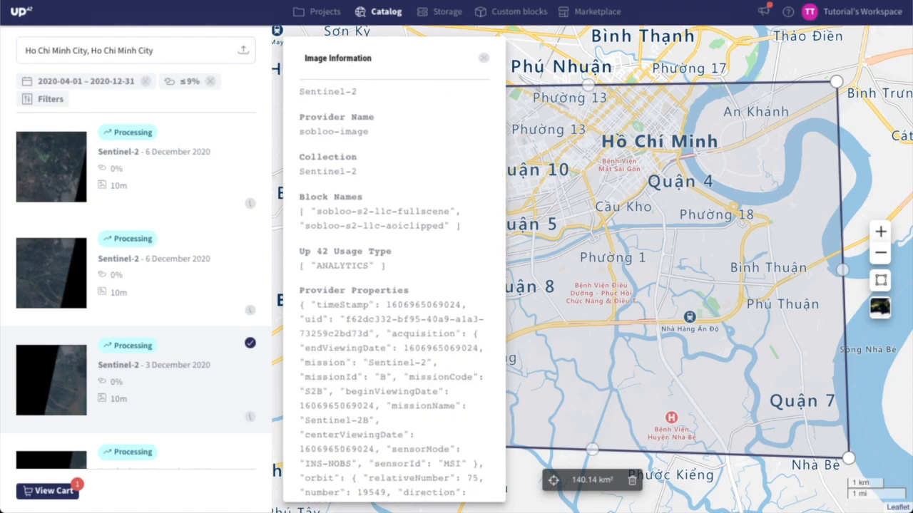
scroll(402, 291, down, 5)
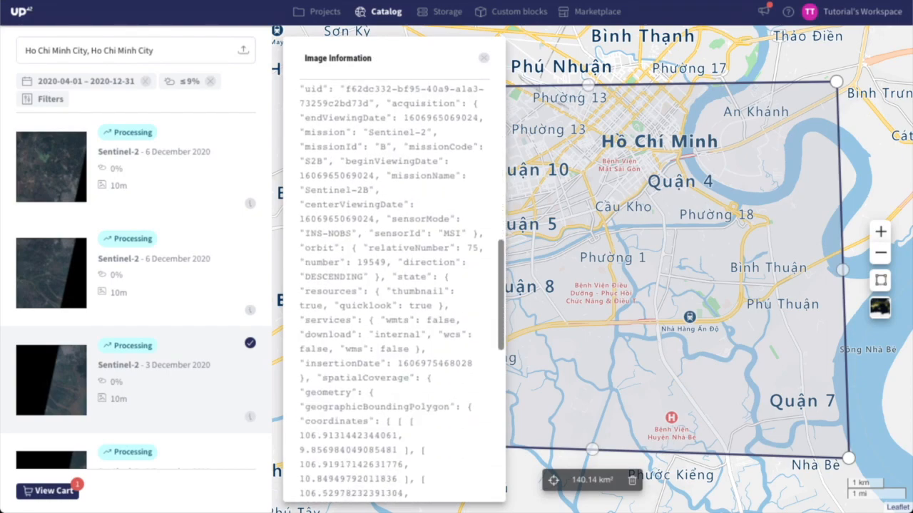
scroll(402, 291, up, 5)
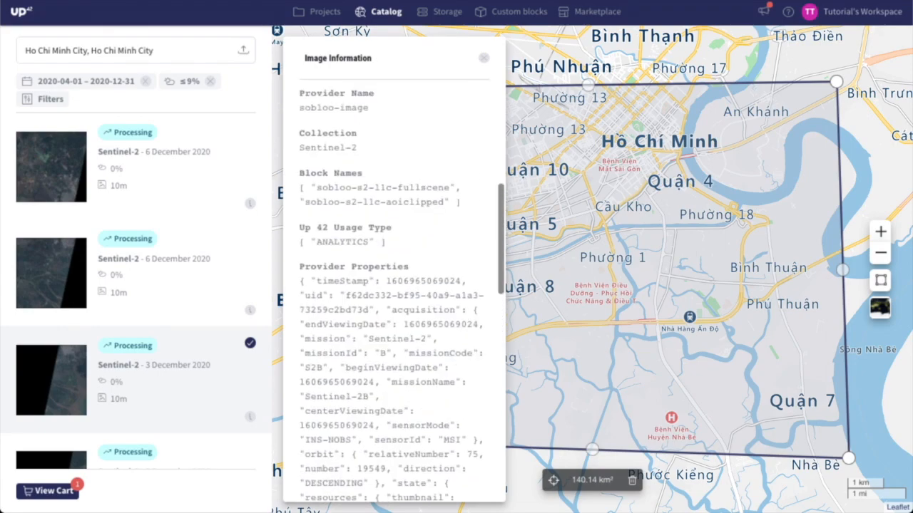
drag(369, 396, 305, 396)
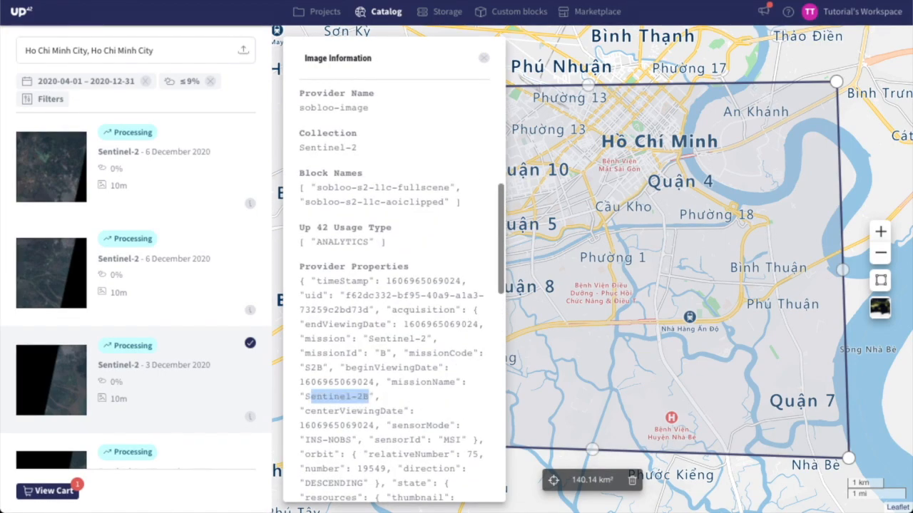
scroll(402, 291, up, 6)
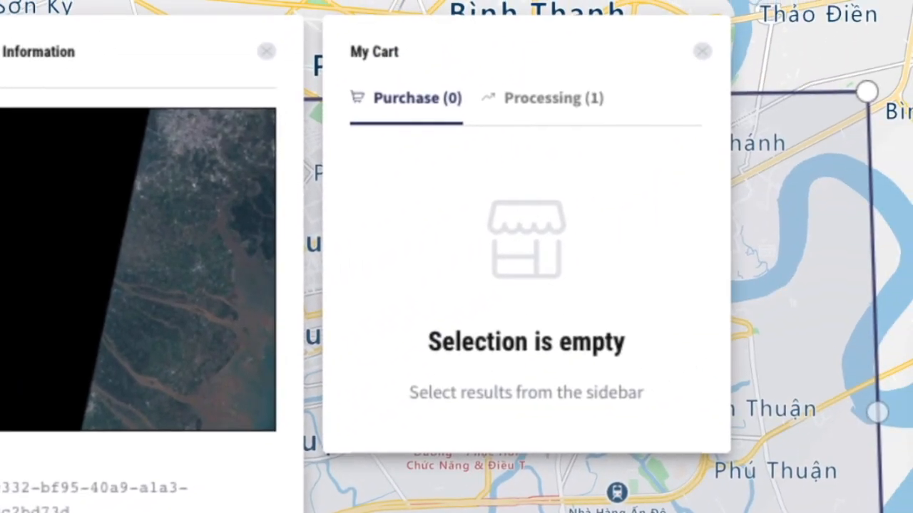
Review the data block parameters of the Sentinel-2 image in the processing cart and close them.
click(553, 97)
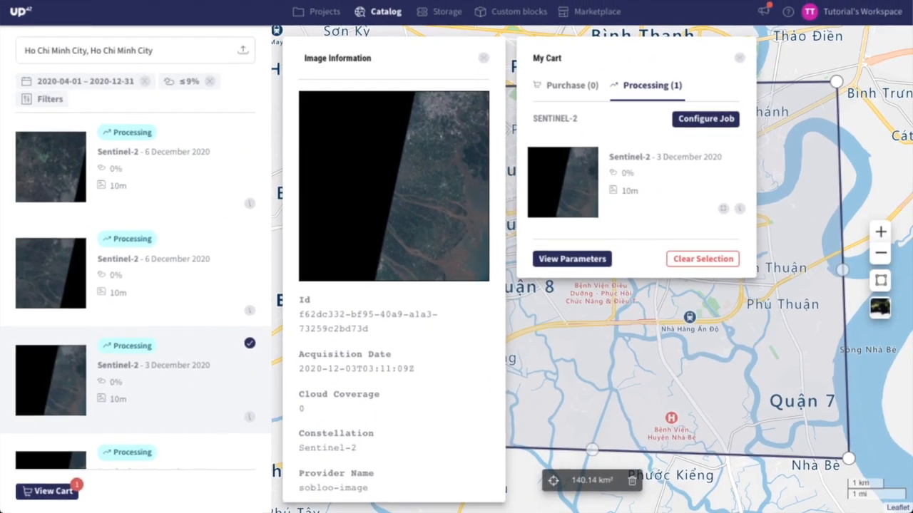
click(572, 259)
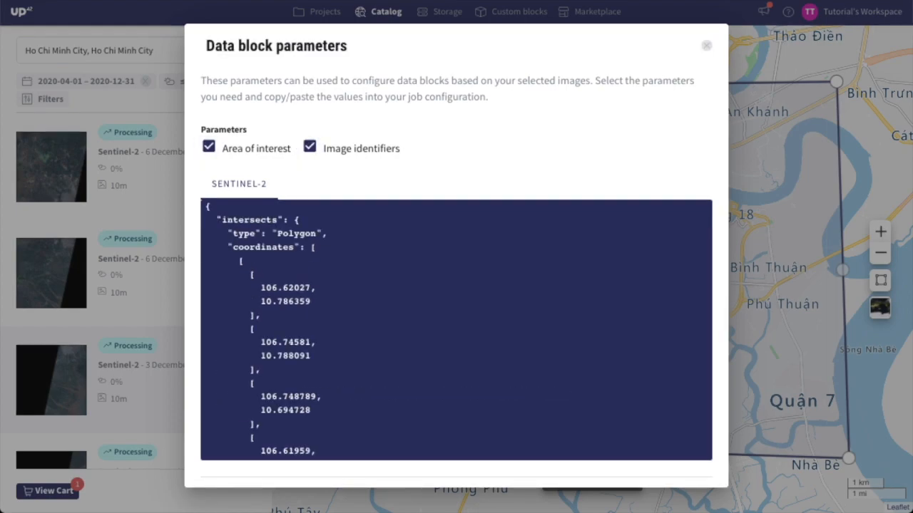
key(Escape)
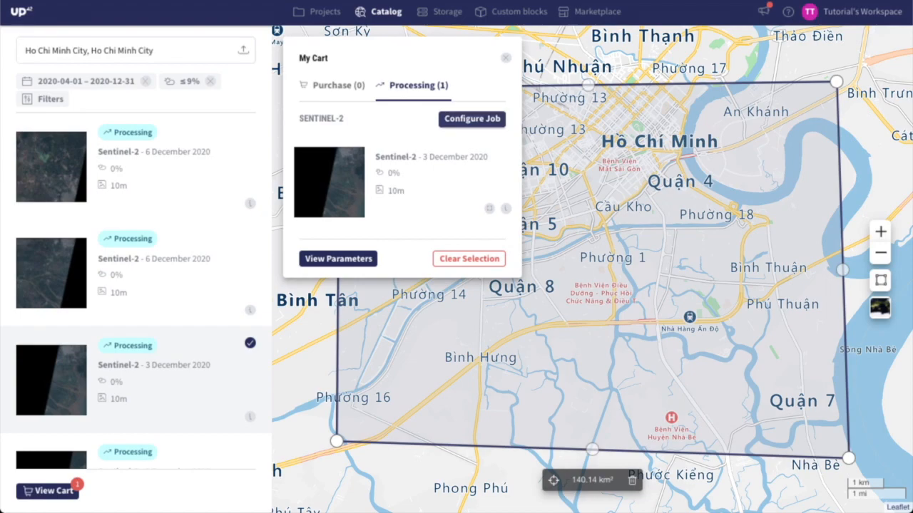
Configure a job for the cart's Sentinel-2 image using the Sentinel-2 SAVI workflow in the Tutorial project.
click(472, 118)
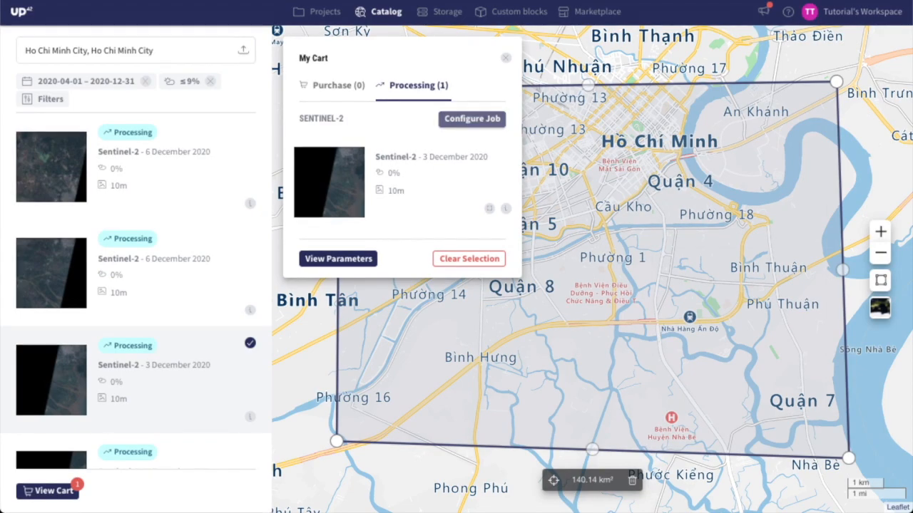
click(555, 301)
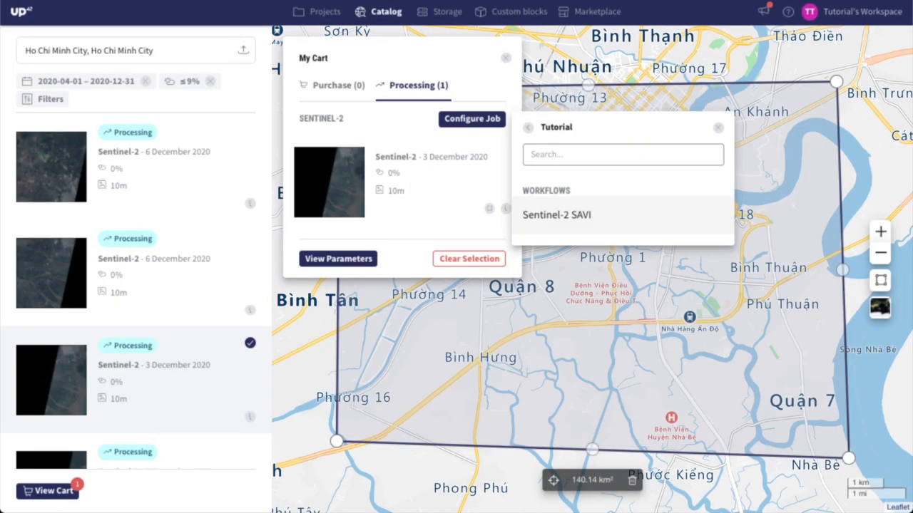
click(570, 214)
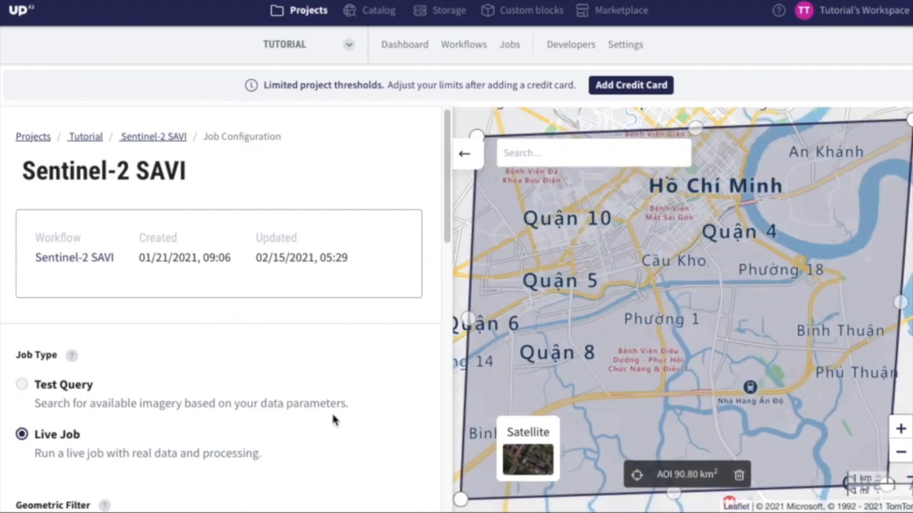
Examine the job configuration's type, geometric filter and parameters, highlighting the full image ID under "ids".
scroll(397, 402, down, 3)
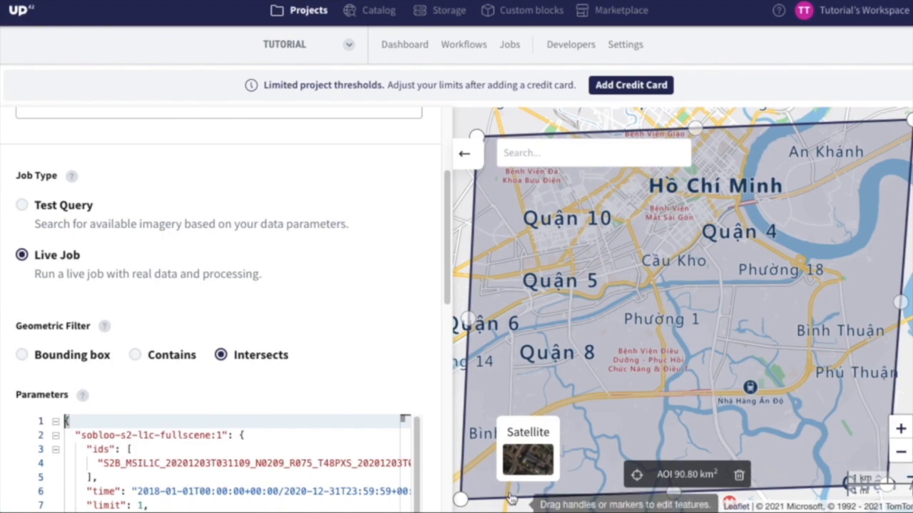
scroll(347, 385, down, 2)
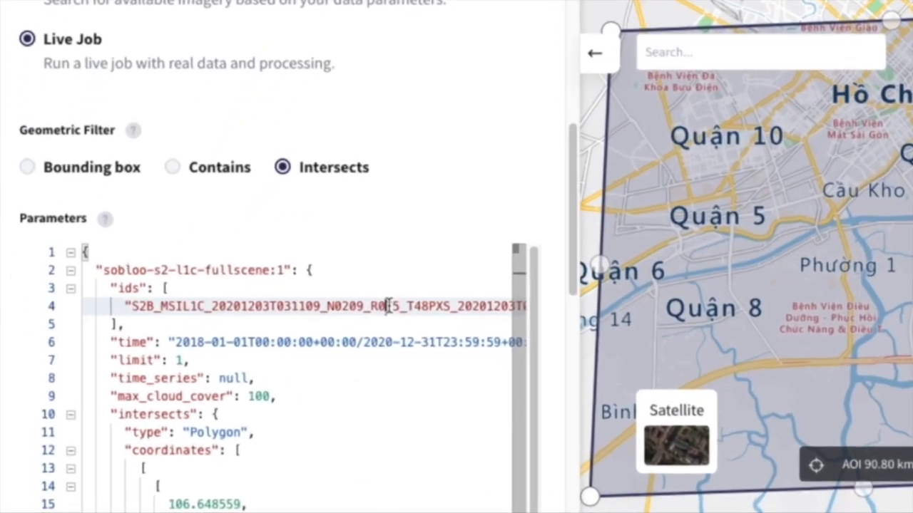
double_click(304, 351)
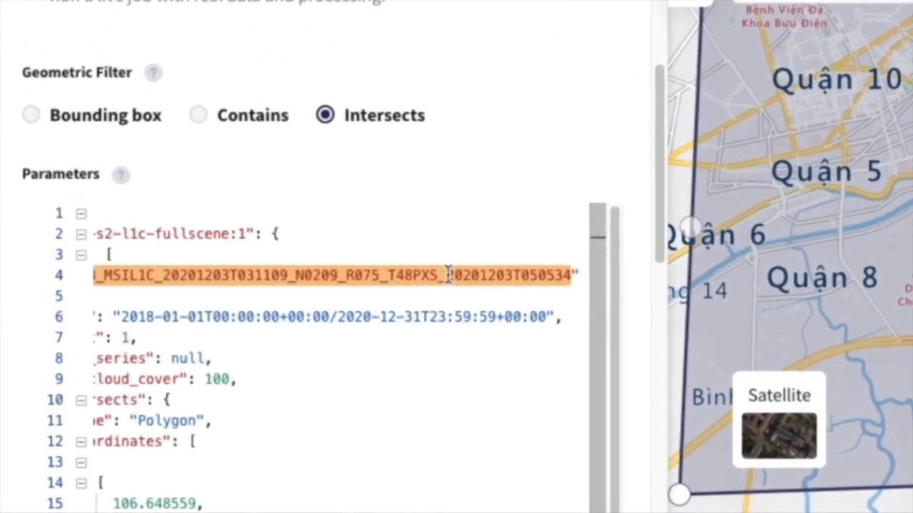
scroll(448, 281, left, 2)
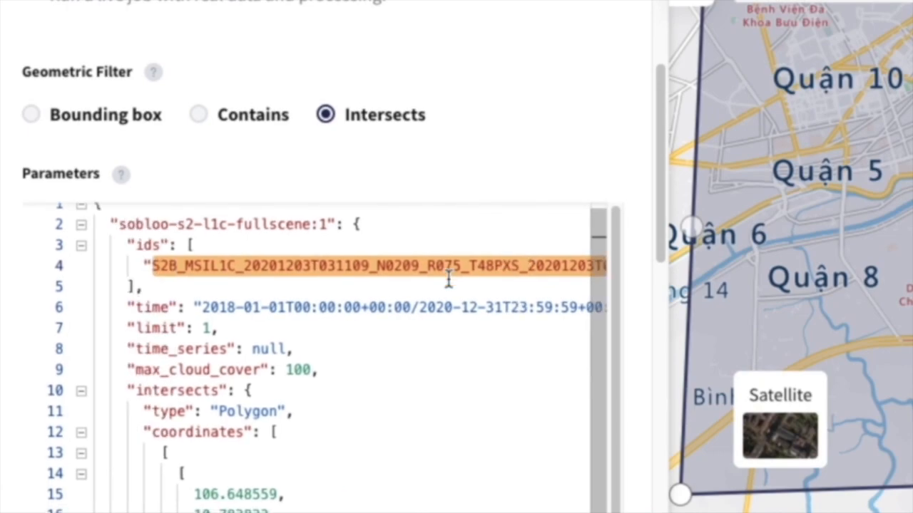
scroll(429, 291, down, 1)
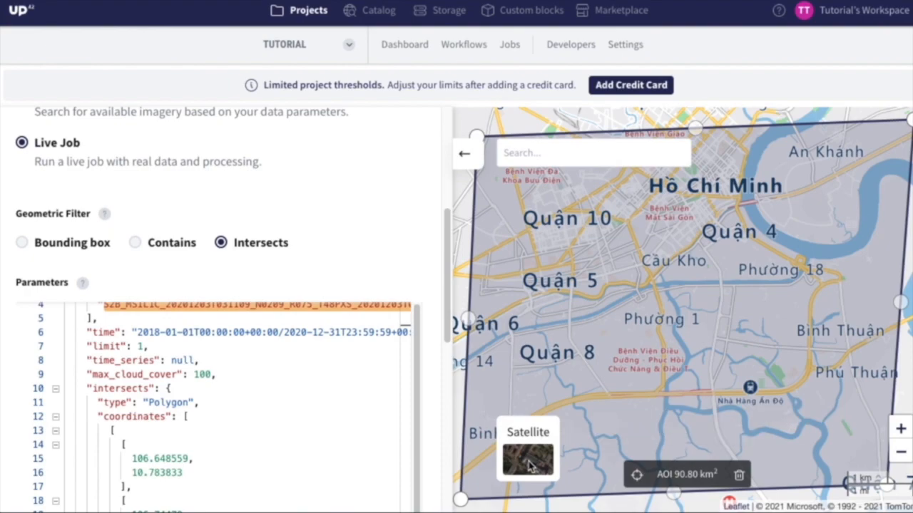
Switch the job map to satellite imagery and adjust the area of interest's corners to about 90 km².
click(529, 464)
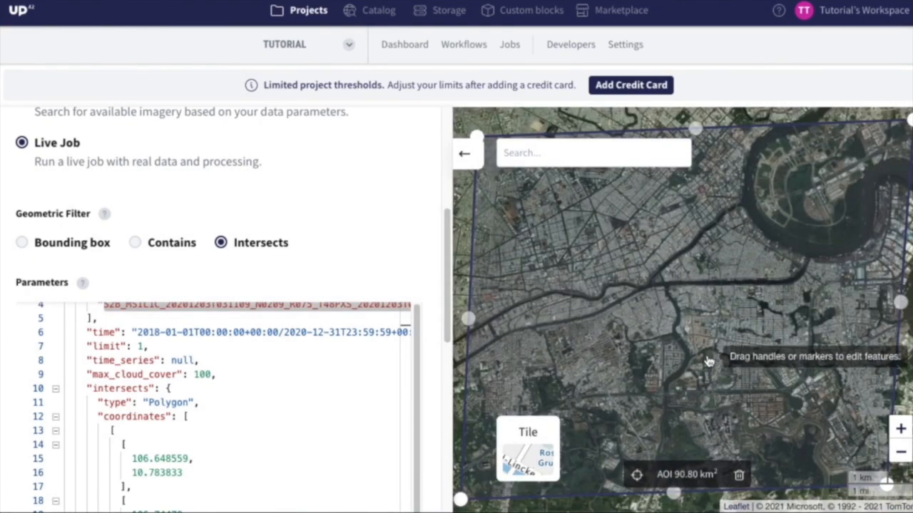
scroll(706, 356, down, 1)
drag(586, 429, 607, 443)
drag(796, 209, 778, 215)
drag(789, 389, 786, 419)
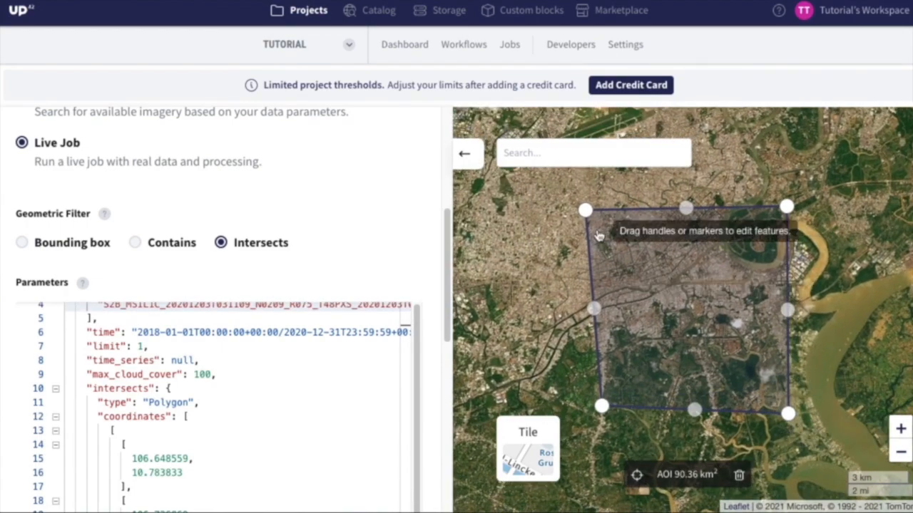
Check the polygon coordinates in the job parameters and change the geometric filter to Bounding box.
scroll(278, 443, down, 2)
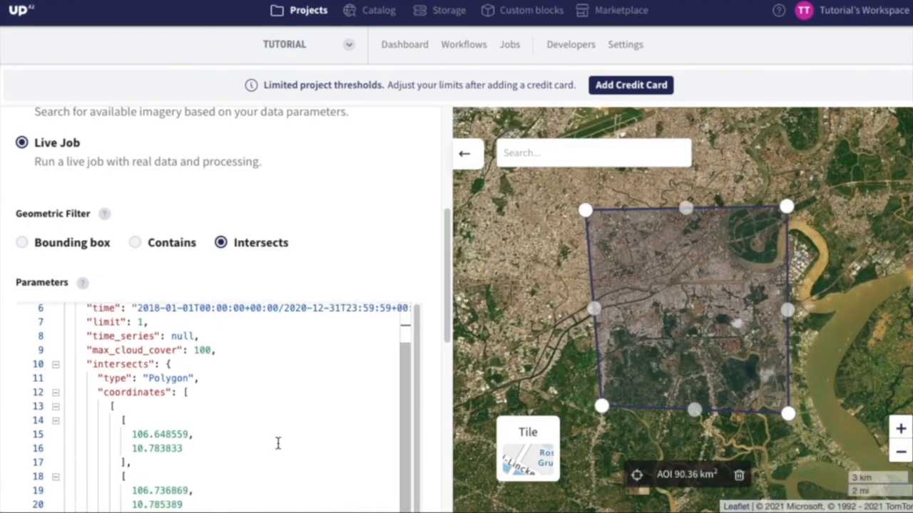
scroll(278, 442, down, 3)
scroll(349, 263, down, 2)
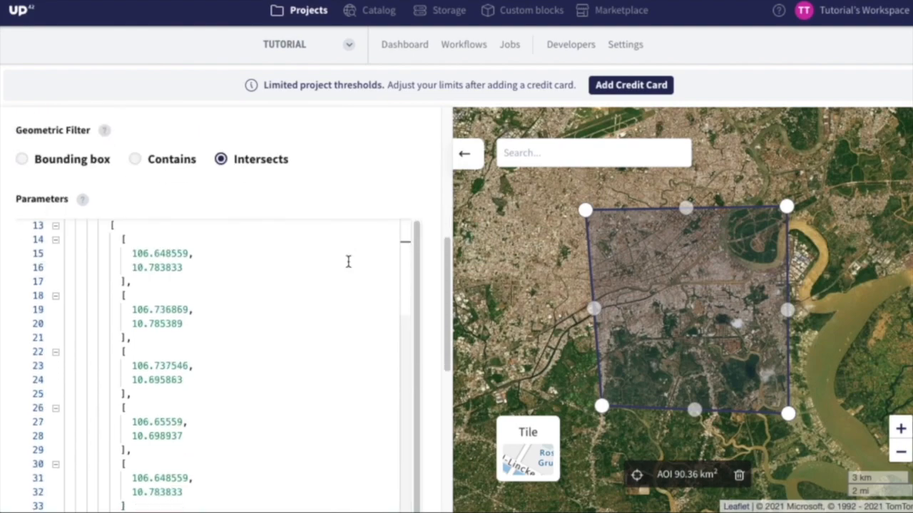
scroll(433, 275, down, 1)
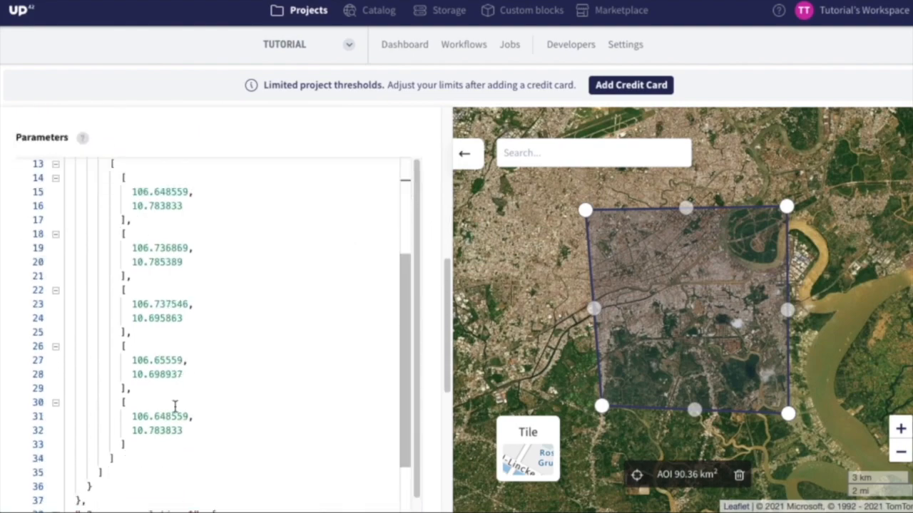
scroll(428, 284, up, 1)
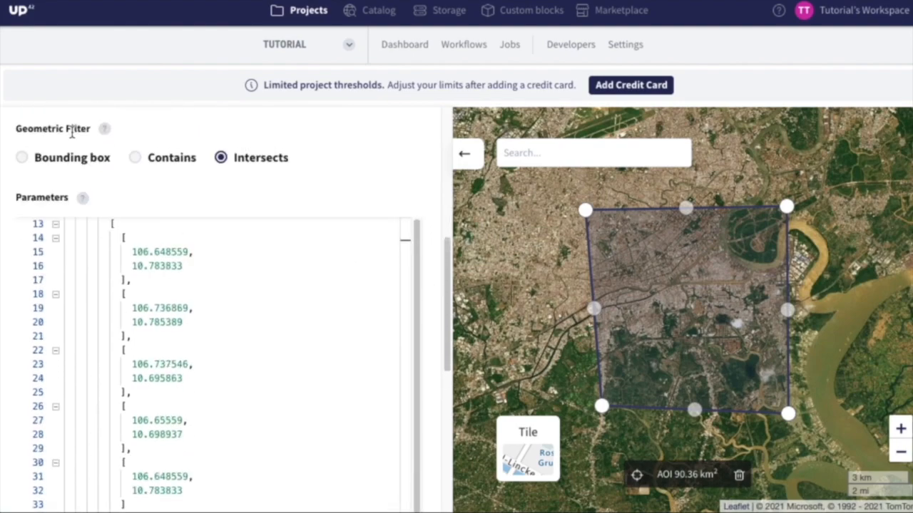
click(22, 158)
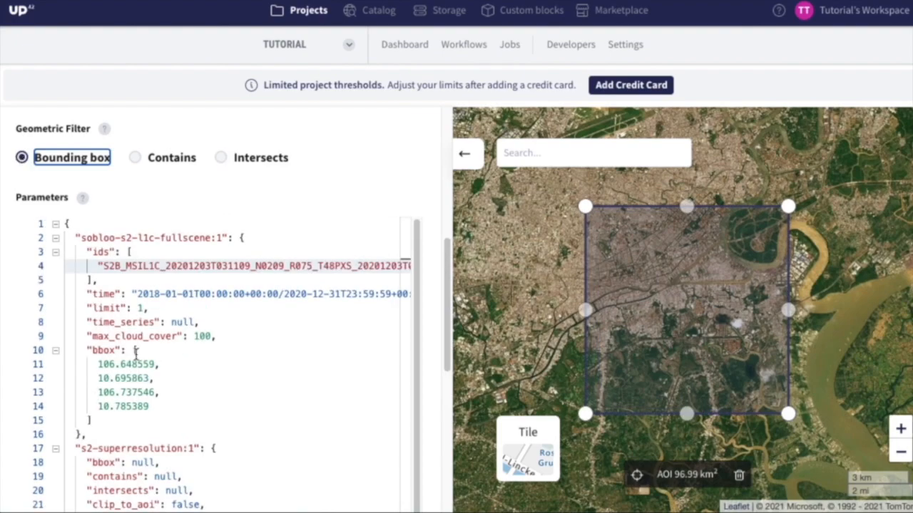
scroll(135, 396, down, 1)
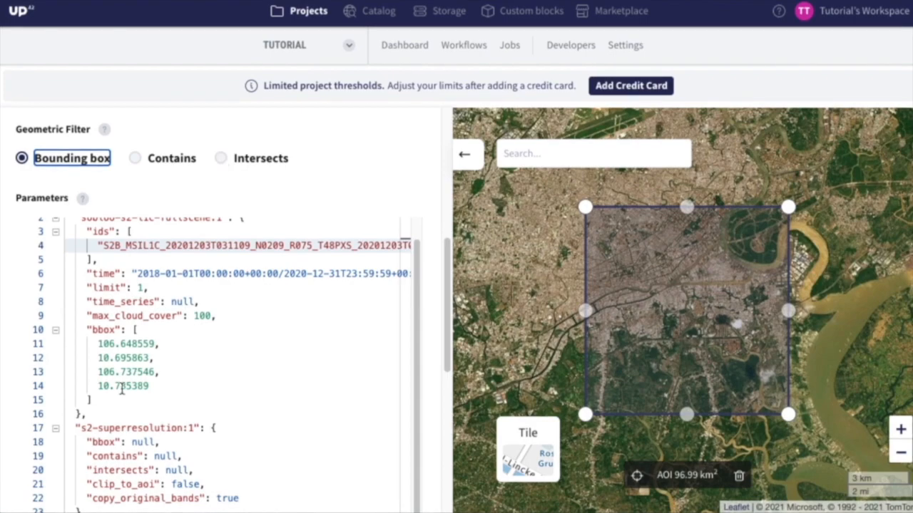
Copy the sobloo data block's bbox coordinates in place of the null bbox value under "s2-superresolution:1".
drag(121, 401, 134, 329)
key(ctrl+c)
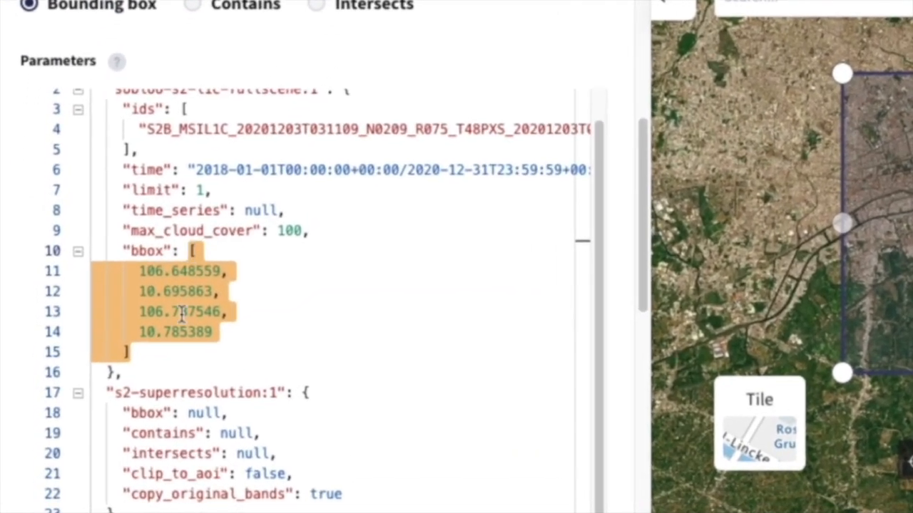
double_click(169, 429)
key(ctrl+v)
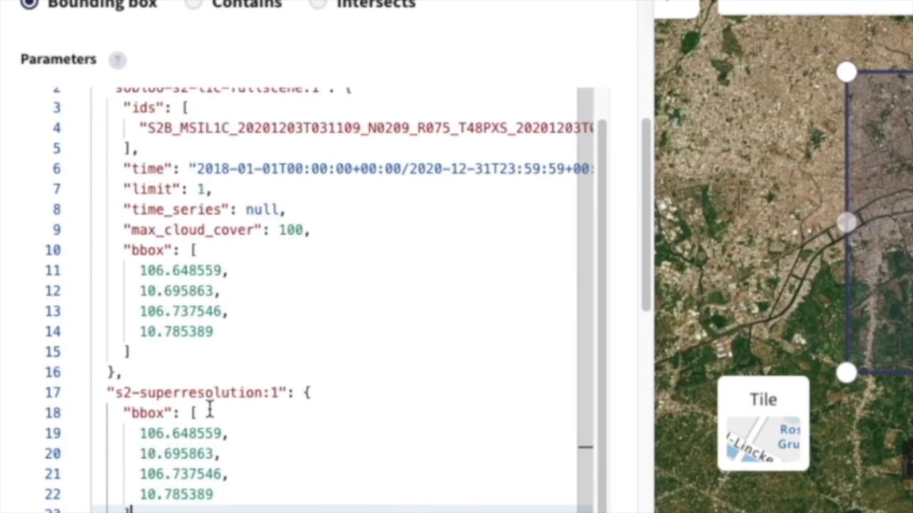
scroll(210, 409, down, 2)
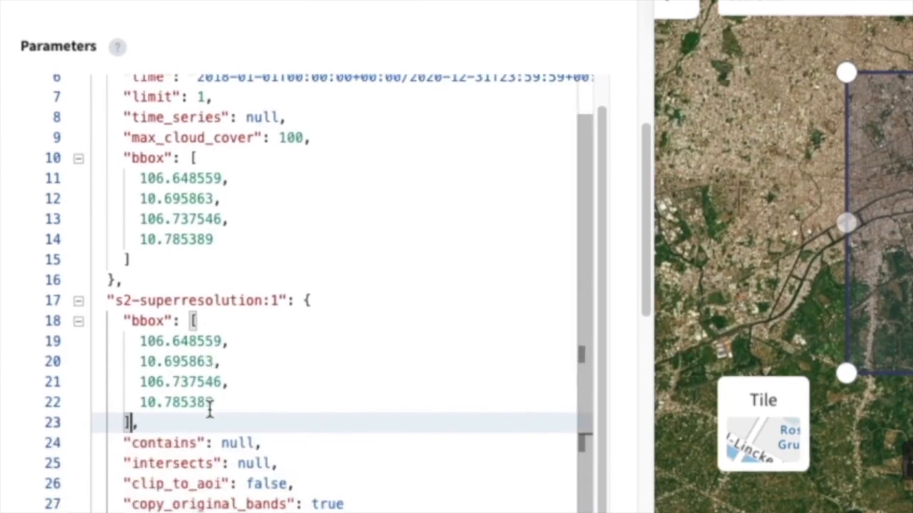
Set "clip_to_aoi" to true in the s2-superresolution parameters.
scroll(210, 409, down, 4)
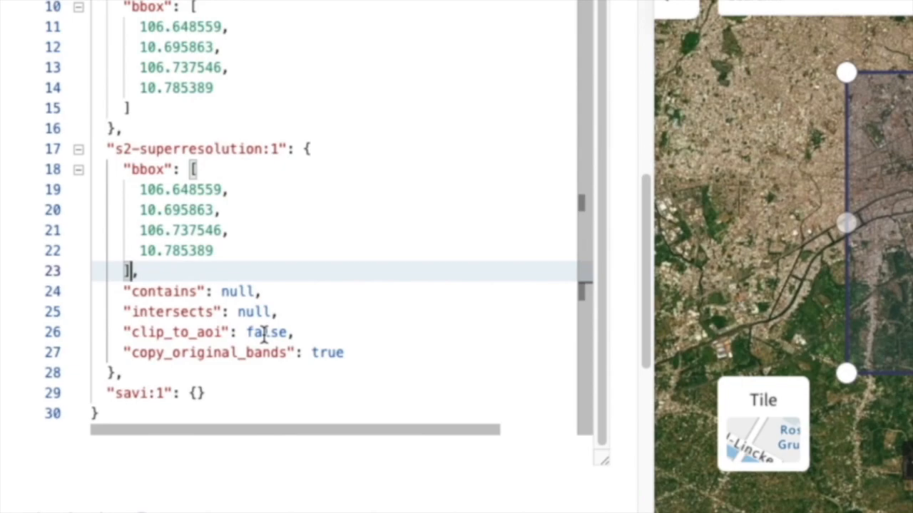
double_click(264, 333)
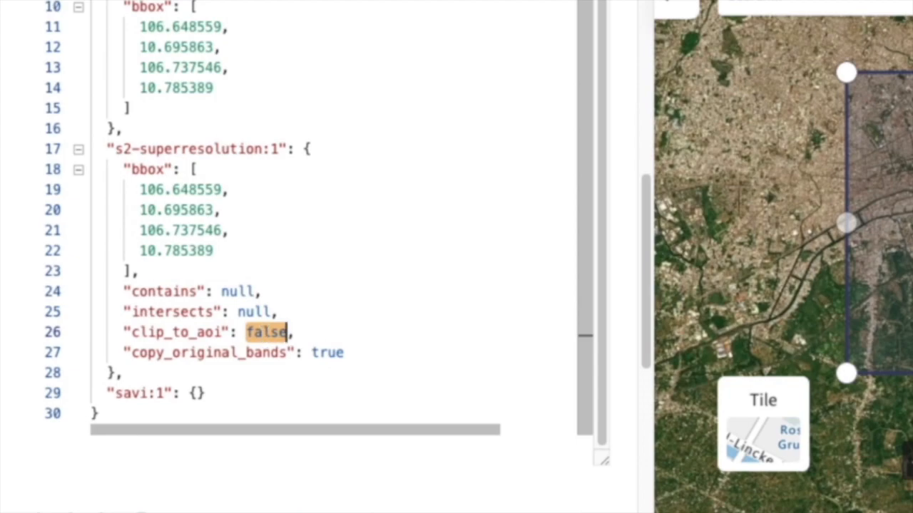
scroll(277, 366, up, 1)
text(true)
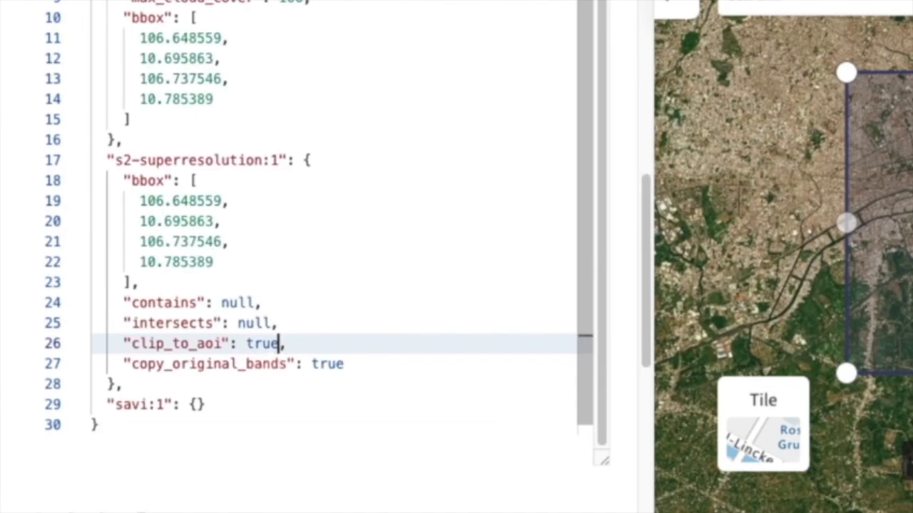
click(270, 388)
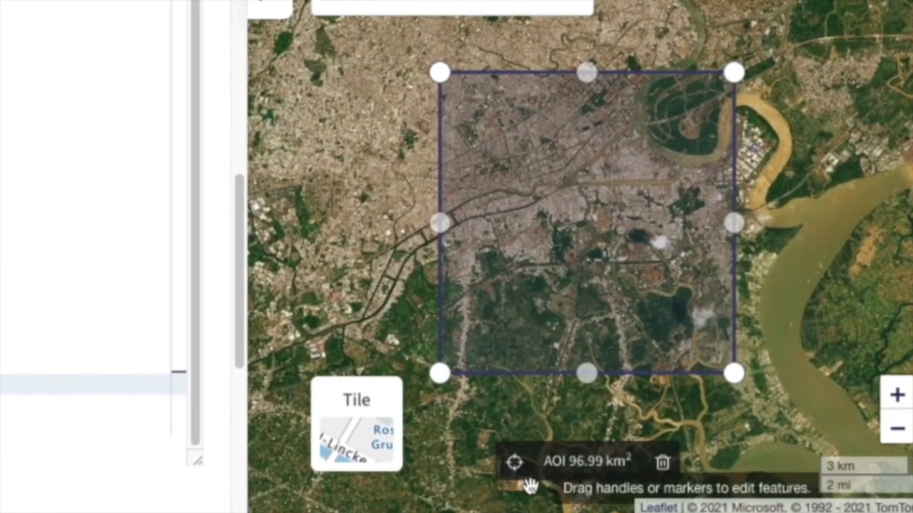
Examine the job estimation's processing times and credits per block, and review the job type, geometric filter and parameters.
scroll(224, 492, down, 5)
scroll(224, 492, down, 2)
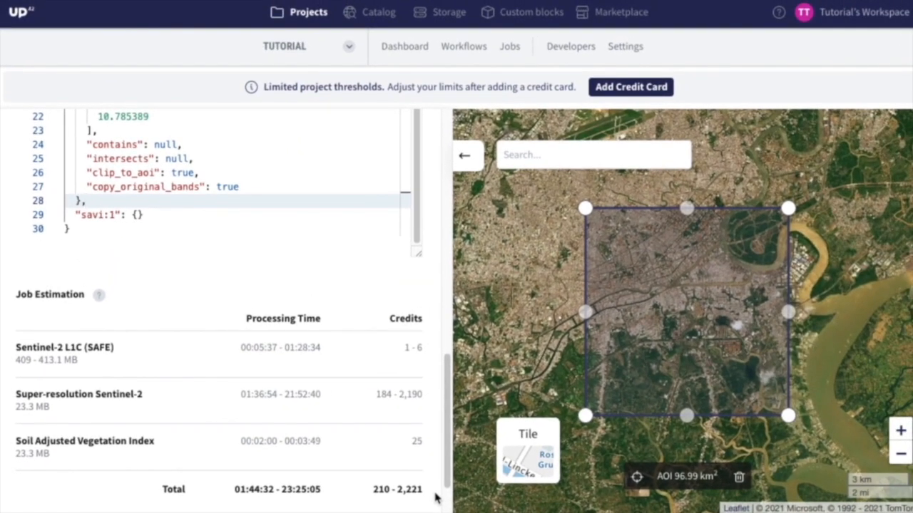
scroll(436, 499, down, 2)
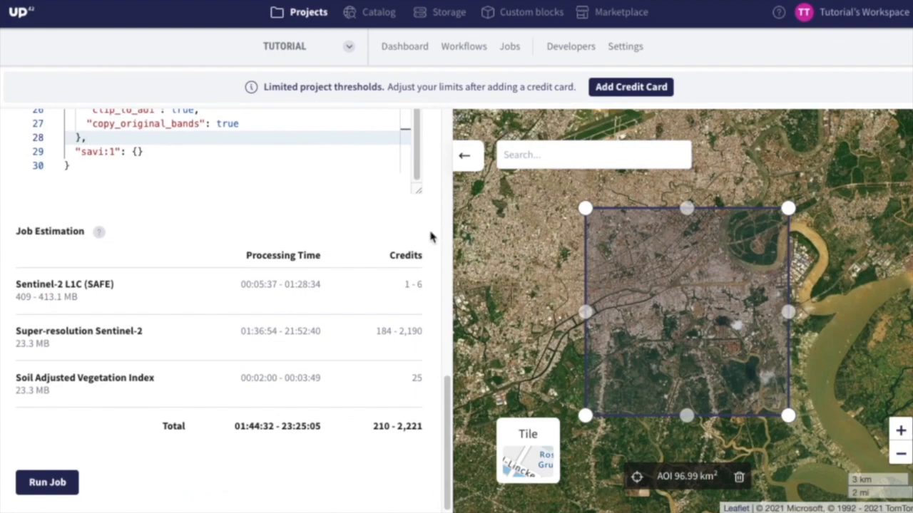
scroll(433, 232, up, 7)
scroll(432, 232, up, 1)
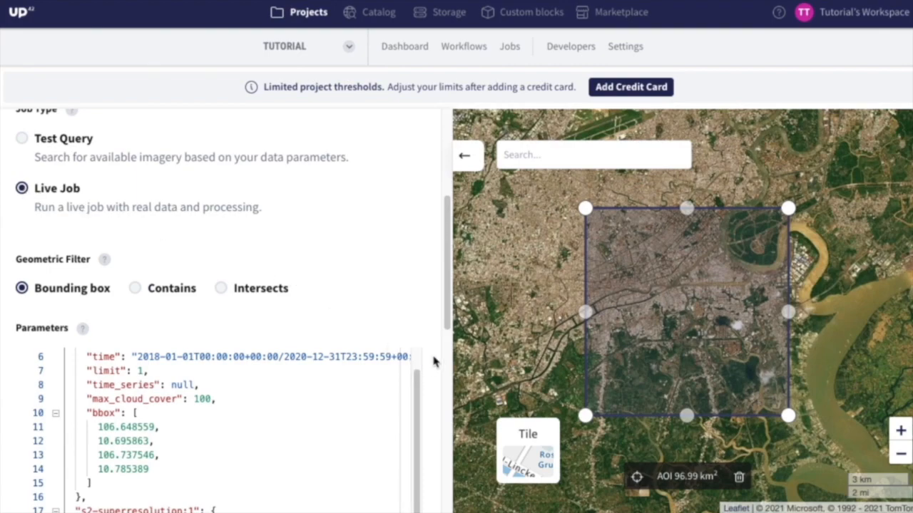
scroll(433, 362, down, 5)
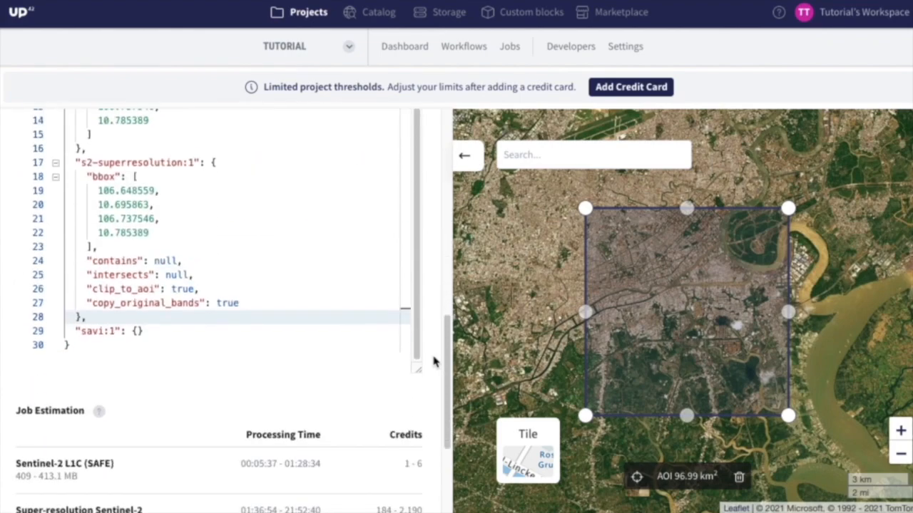
scroll(433, 362, down, 4)
scroll(433, 362, down, 1)
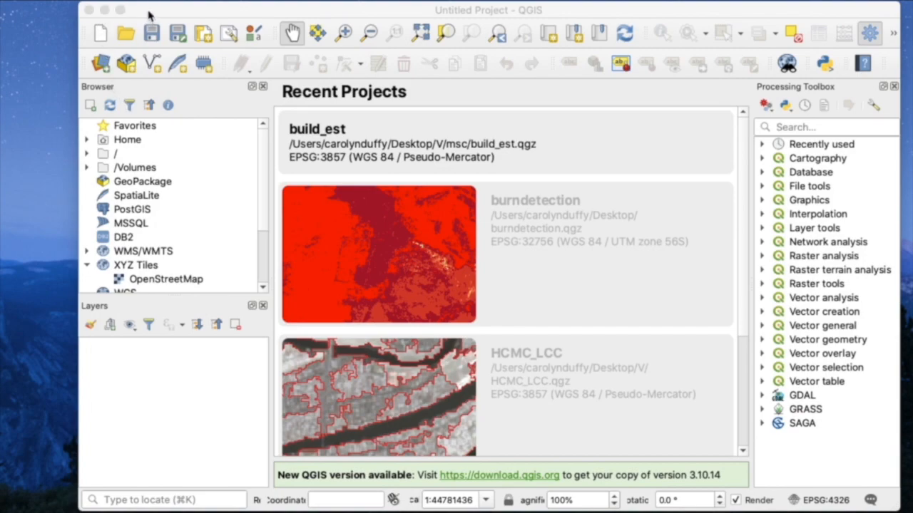
Review the Sentinel-2 SAVI job's progress on its results page and download the results of the savi step.
click(149, 14)
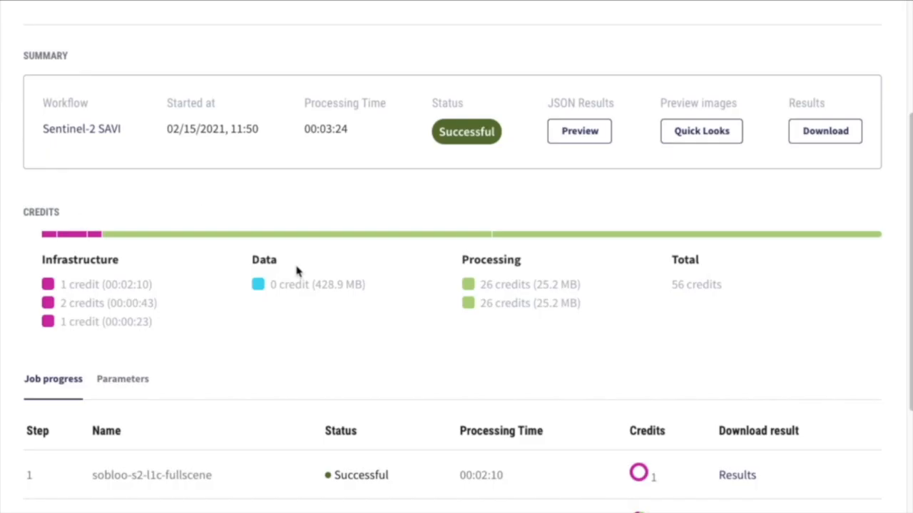
scroll(297, 271, down, 3)
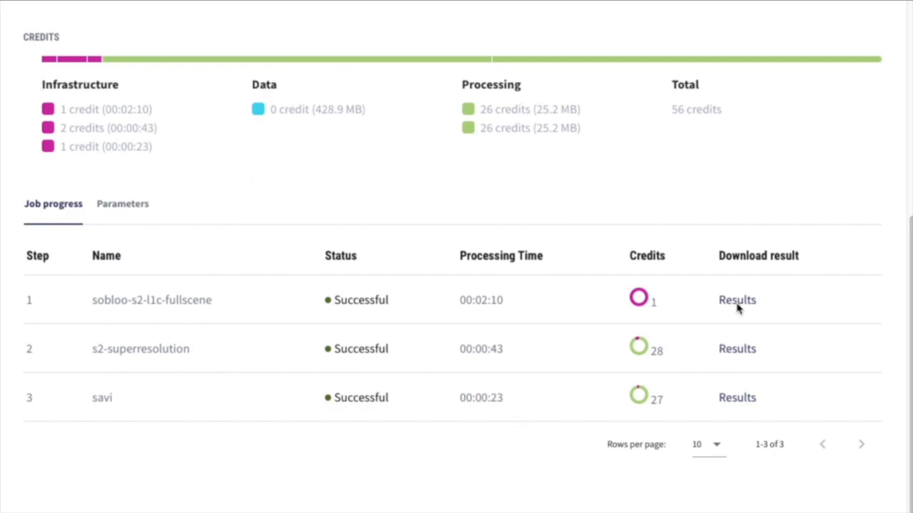
click(738, 399)
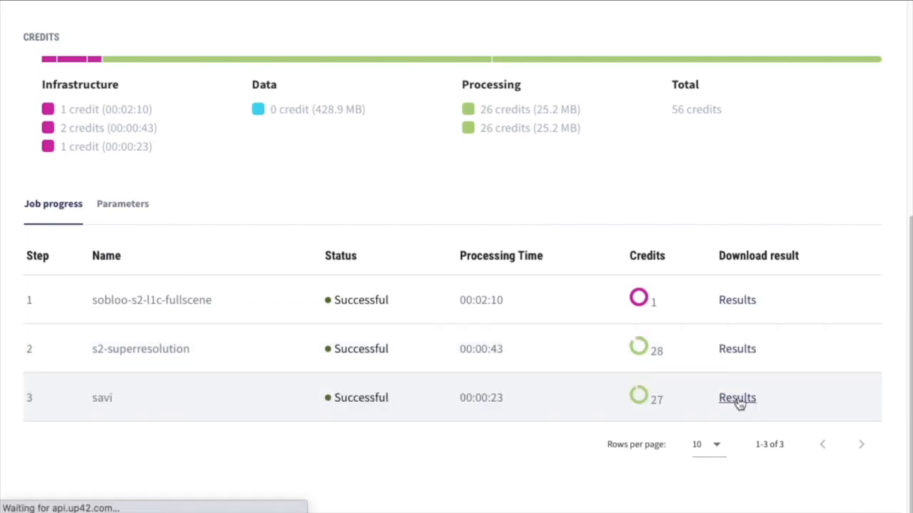
key(Return)
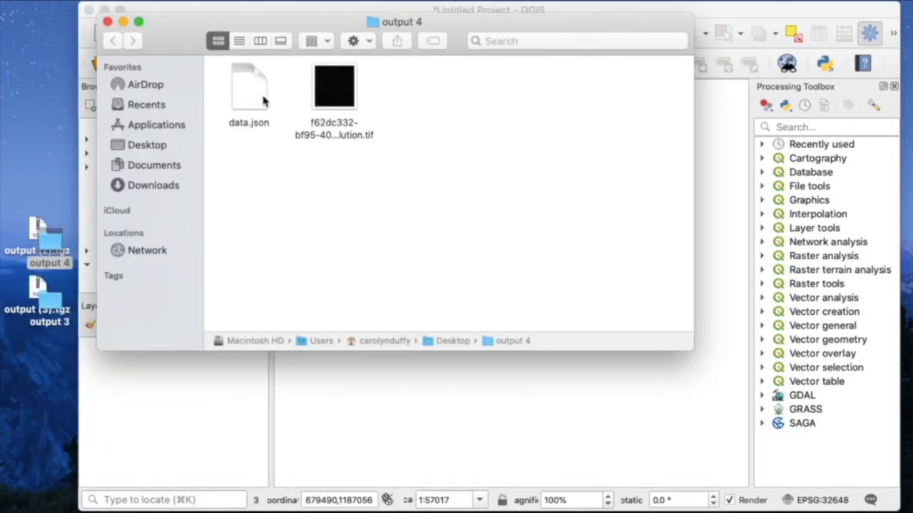
Switch to QGIS and add the TIFF from the output 4 folder plus the savi and savi_rgb TIFFs from output 3 as layers.
drag(334, 86, 178, 400)
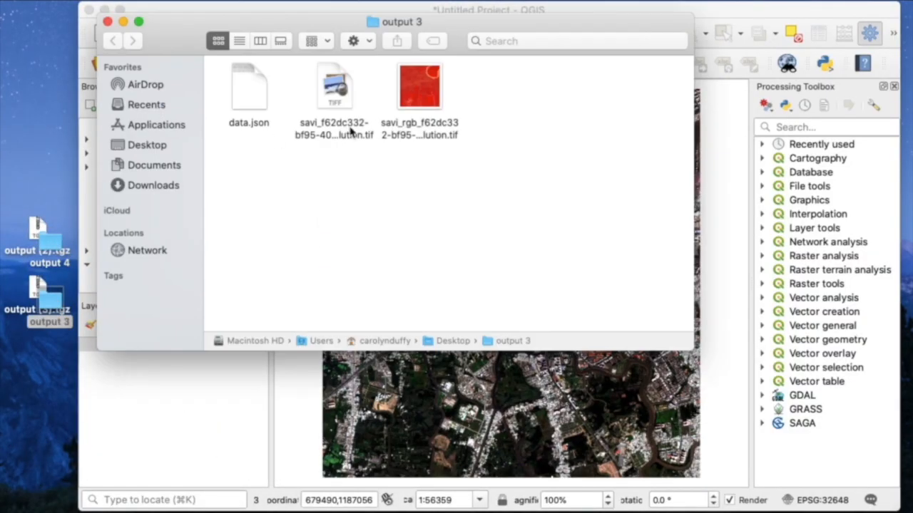
click(338, 86)
shift+click(422, 86)
drag(422, 86, 179, 400)
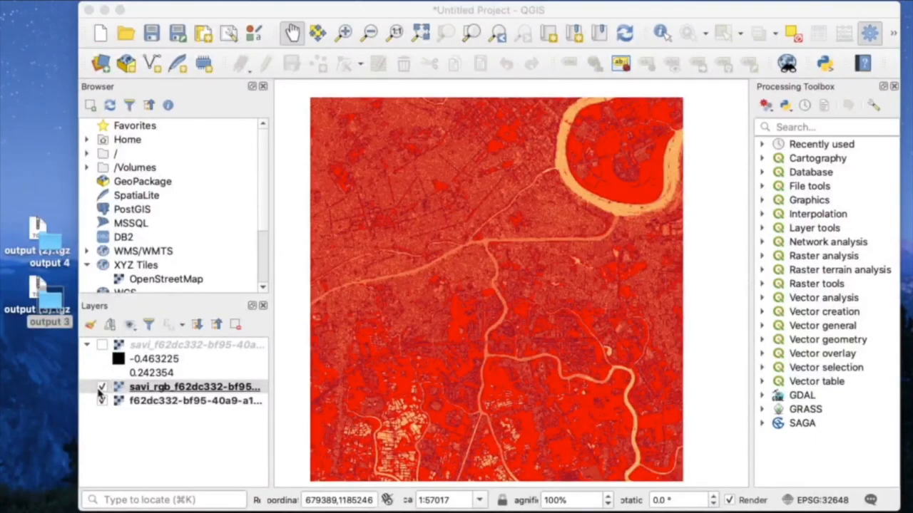
Hide the savi_rgb layer and set the super-resolution image's red band to Band 08: SR B8A (865 nm) in its symbology.
click(102, 387)
right_click(145, 403)
click(178, 394)
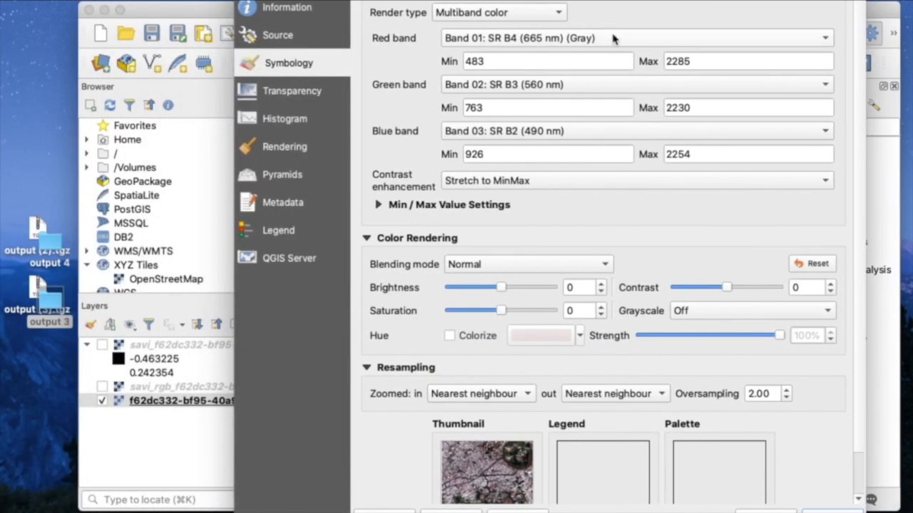
click(613, 37)
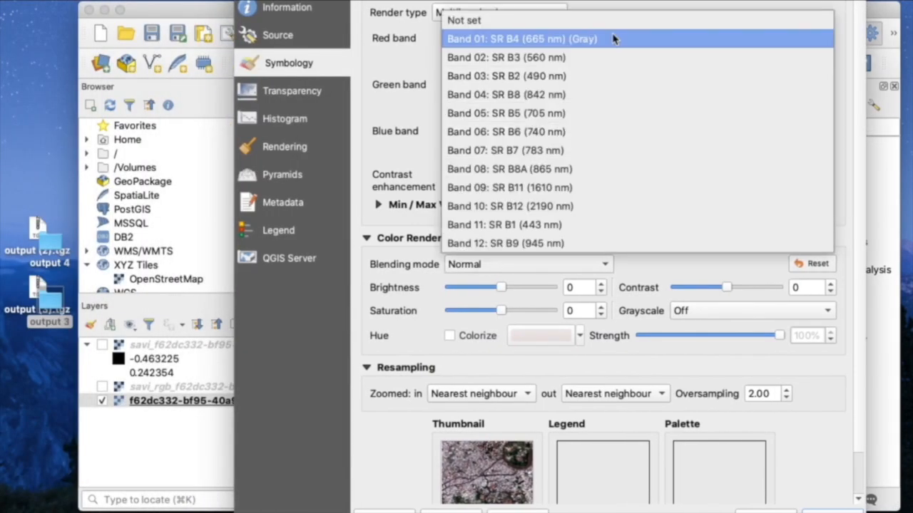
click(599, 173)
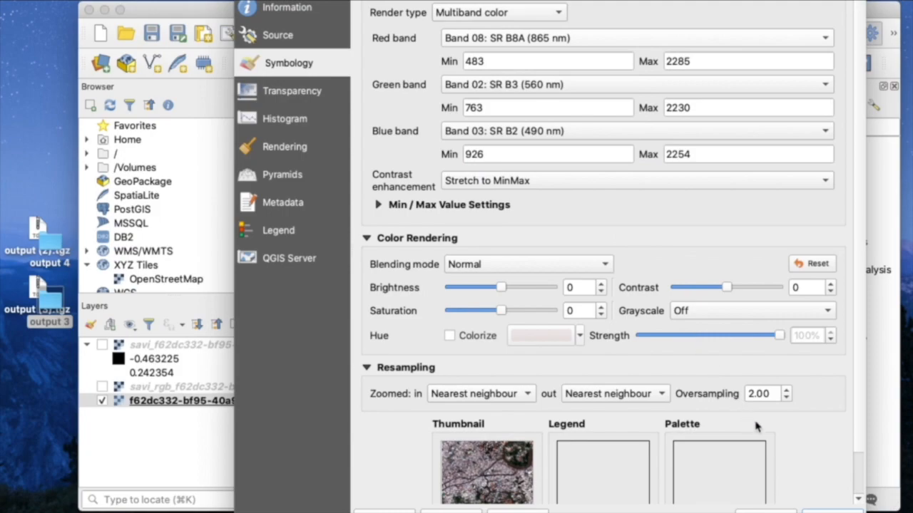
click(513, 509)
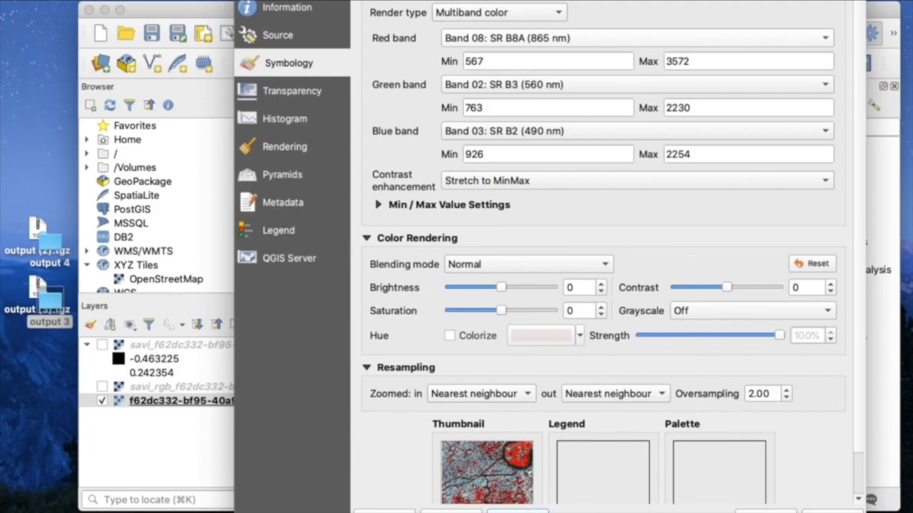
click(833, 511)
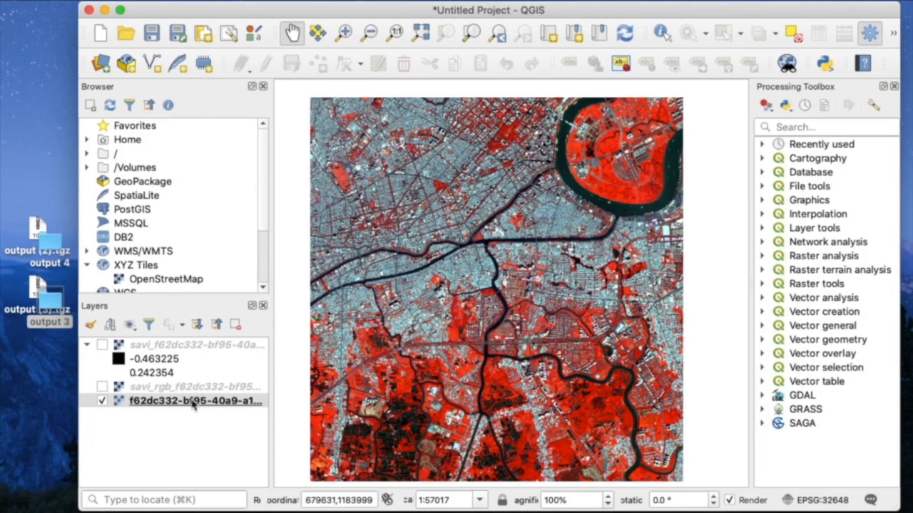
Turn on the savi_rgb layer above the false-colour image.
click(102, 386)
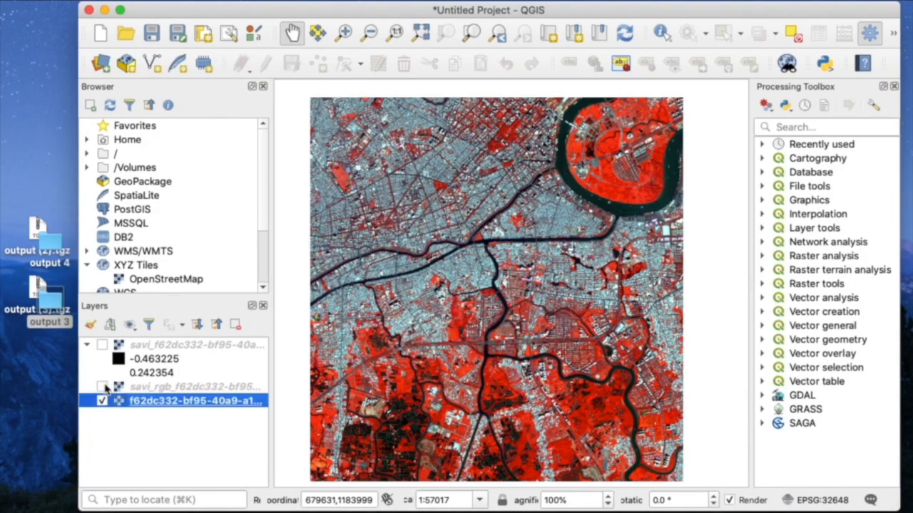